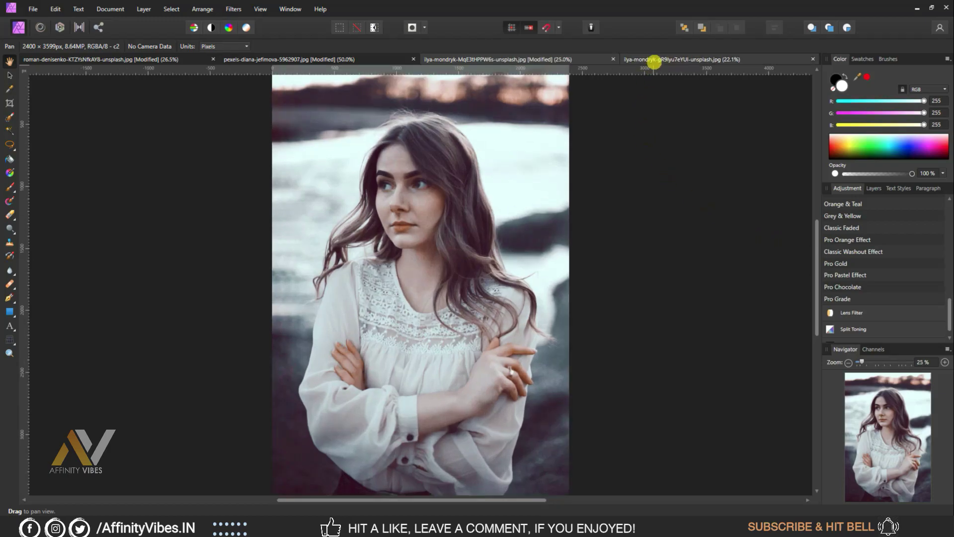
Step: Apply the Pro Grade LUT preset to the gR9Iyu7eYUI-unsplash photo
{"action": "left_click", "coordinate": [655, 59]}
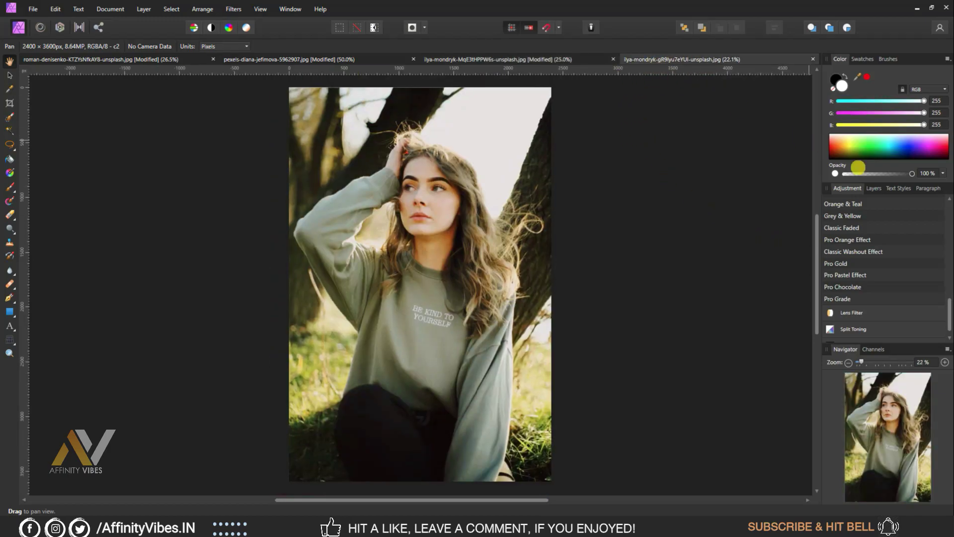
{"action": "left_click", "coordinate": [844, 297]}
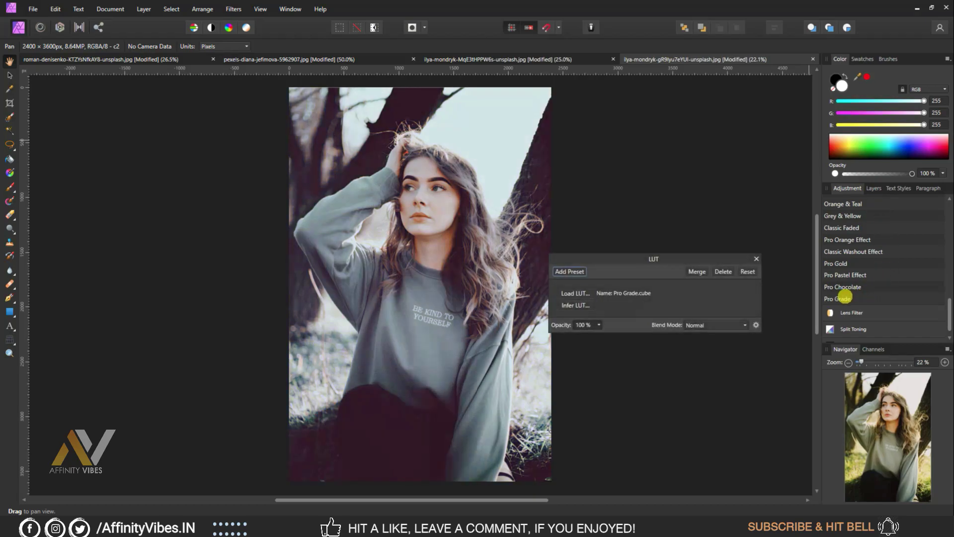
{"action": "left_click", "coordinate": [757, 257]}
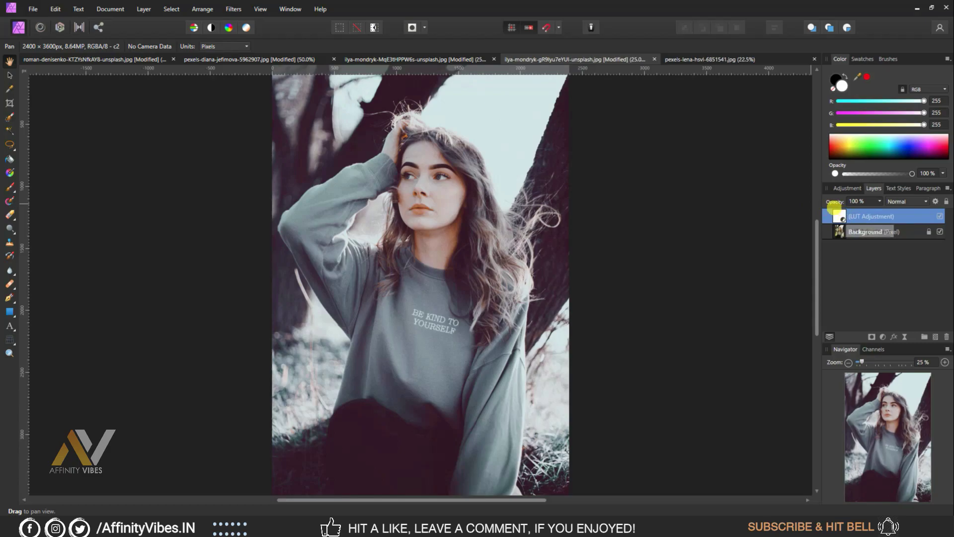
Step: Paste the copied LUT adjustment layer into the 6851541.jpg portrait
{"action": "left_click", "coordinate": [665, 60]}
{"action": "key", "text": "ctrl+v"}
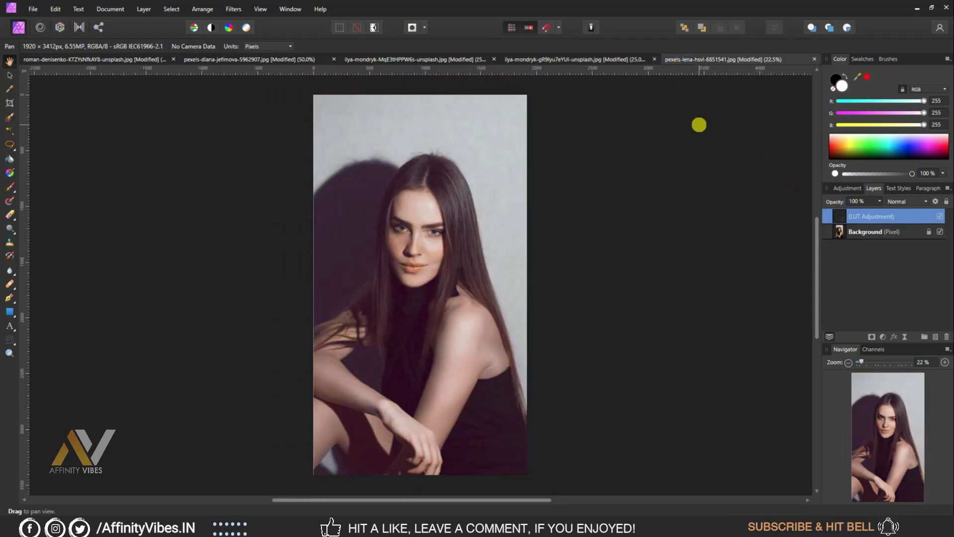
{"action": "key", "text": "ctrl+plus"}
{"action": "scroll", "coordinate": [719, 191], "scroll_direction": "down", "scroll_amount": 1}
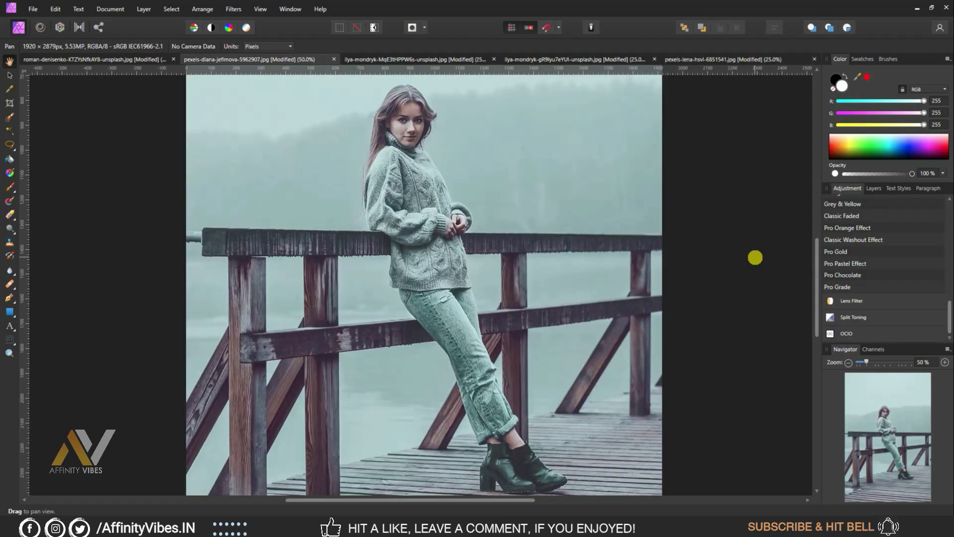
Step: Review the graded portraits in the open MqE3tHPPW6s and gR9Iyu7eYUI photos
{"action": "key", "text": "ctrl+plus"}
{"action": "key", "text": "ctrl+plus"}
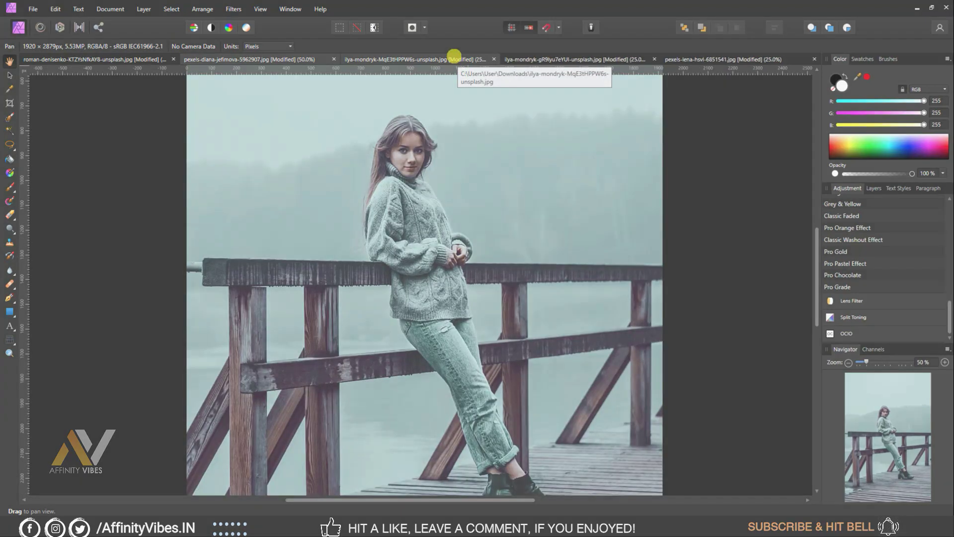
{"action": "left_click", "coordinate": [454, 58]}
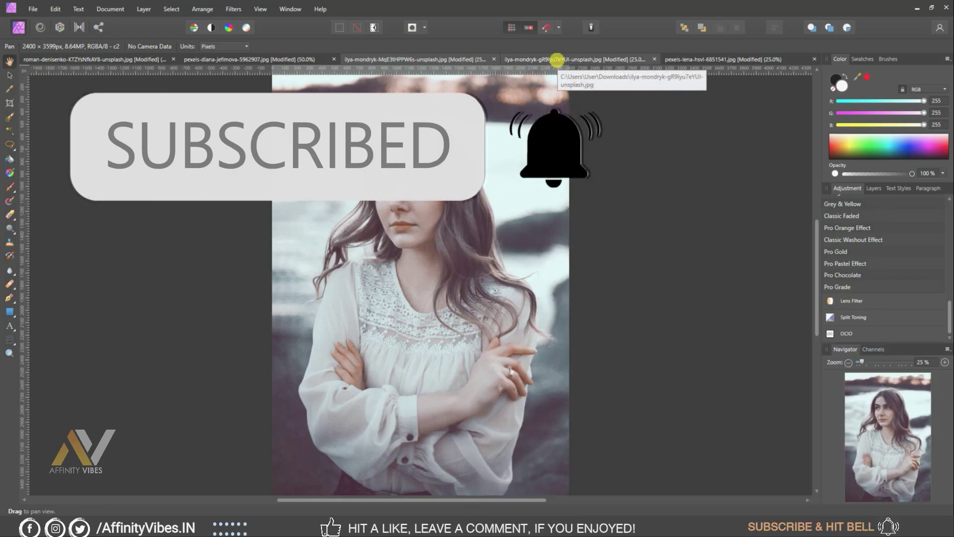
{"action": "left_click", "coordinate": [556, 59]}
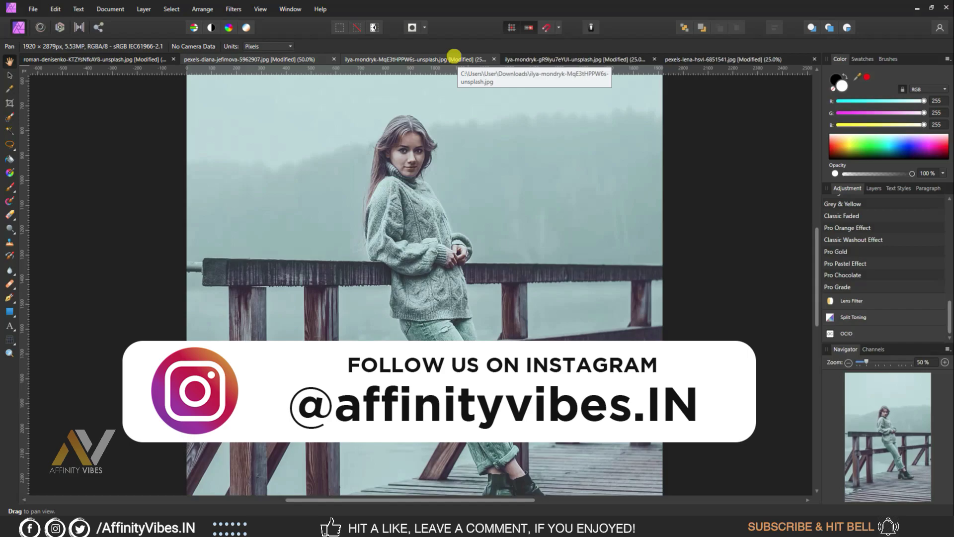
{"action": "left_click", "coordinate": [454, 59]}
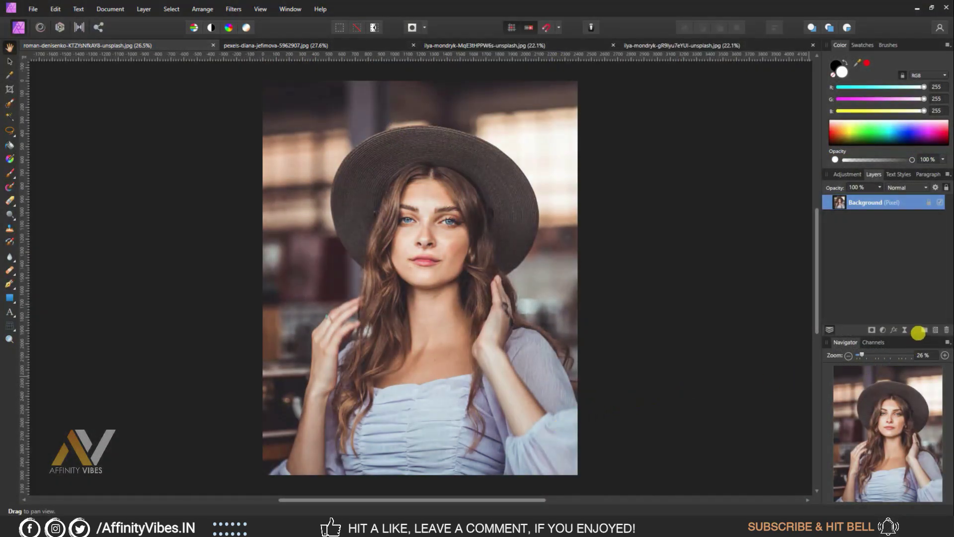
Step: Add a new pixel layer above the Background of the hat portrait and flood fill it with black
{"action": "left_click", "coordinate": [936, 330]}
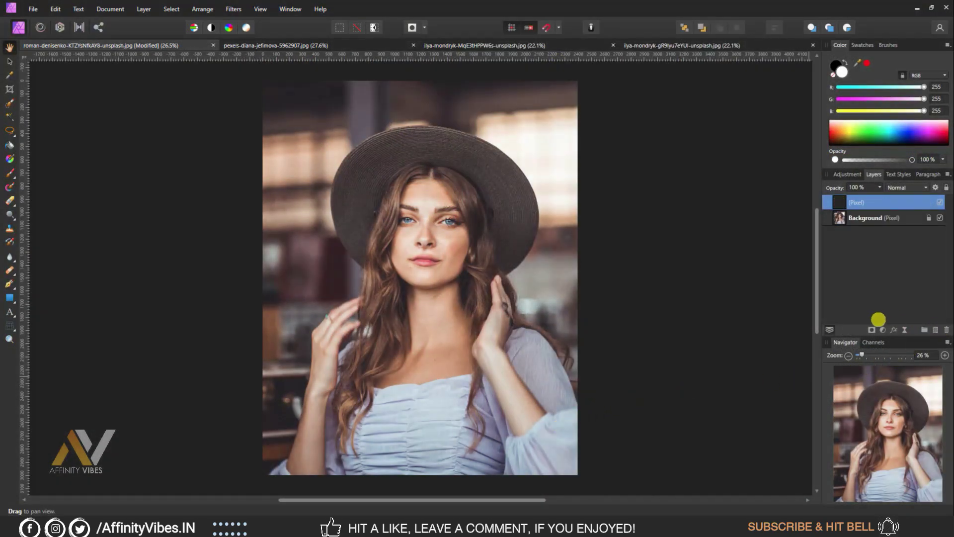
{"action": "left_click", "coordinate": [843, 60]}
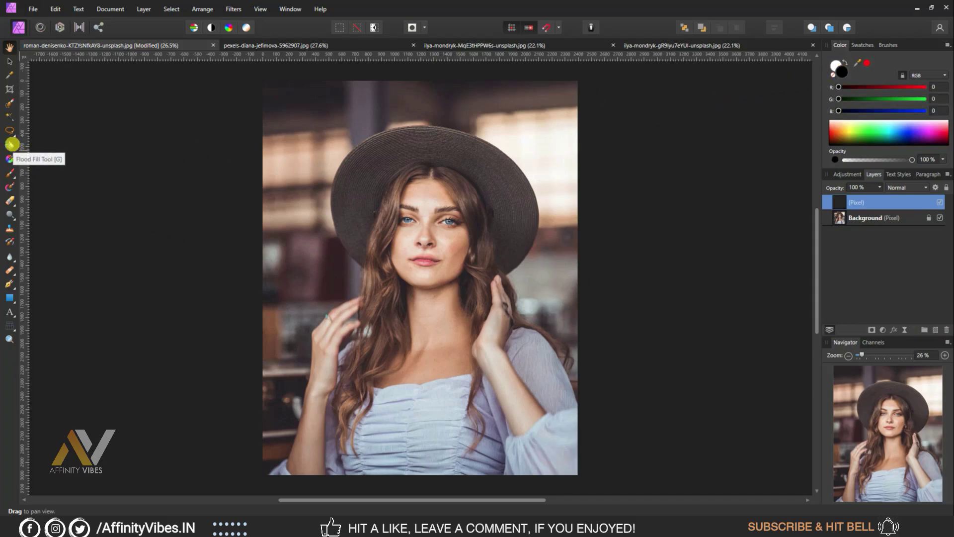
{"action": "left_click", "coordinate": [10, 144]}
{"action": "left_click", "coordinate": [458, 206]}
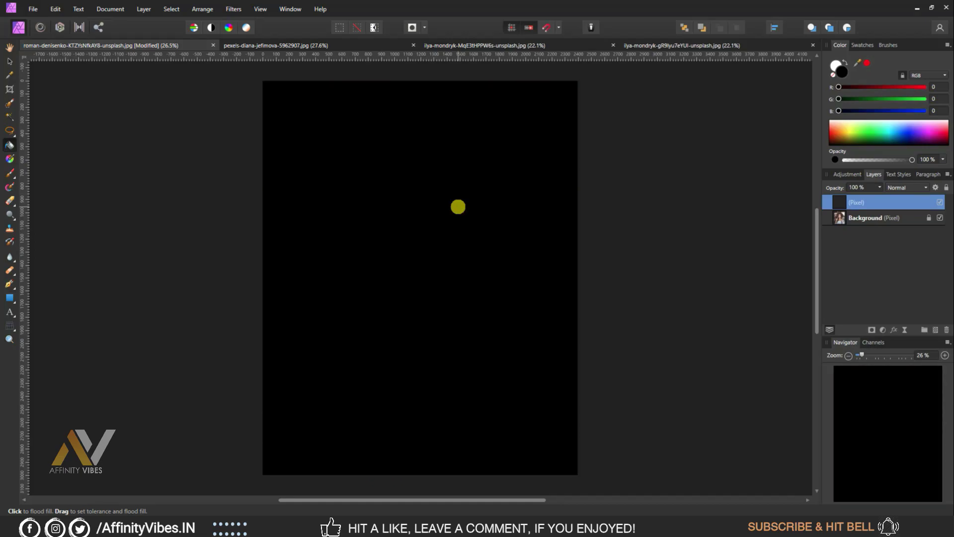
{"action": "left_click", "coordinate": [9, 47]}
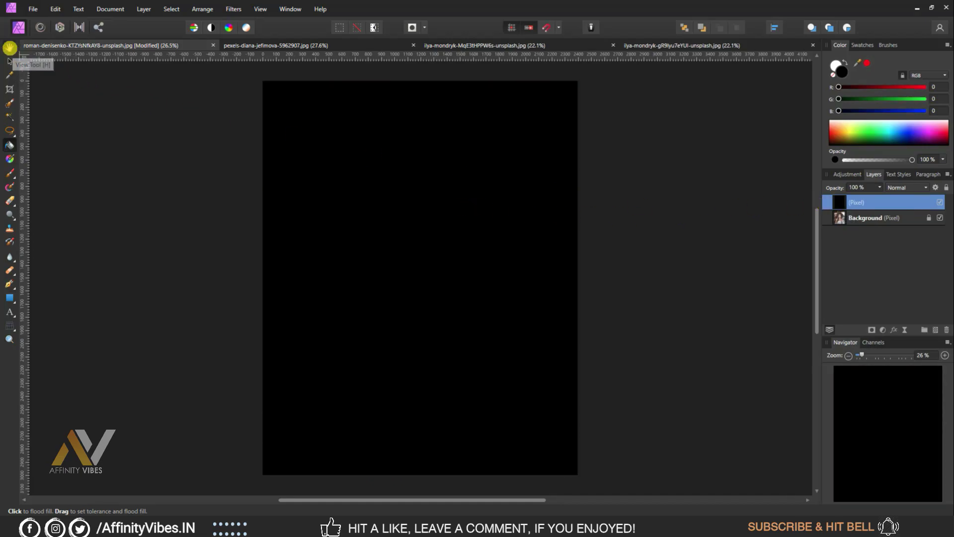
Step: Set the black layer's blend mode to Soft Light and add a mask to it
{"action": "left_click", "coordinate": [925, 186]}
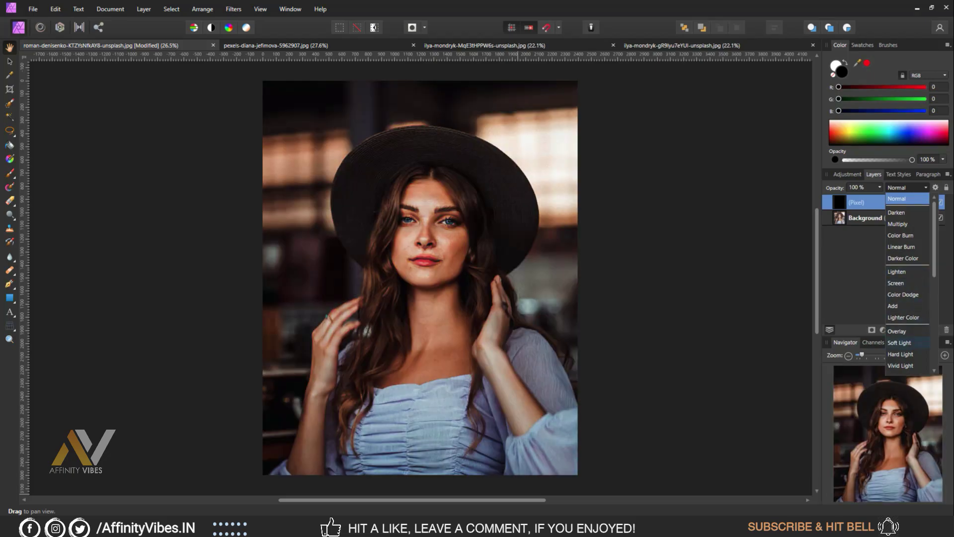
{"action": "left_click", "coordinate": [913, 342]}
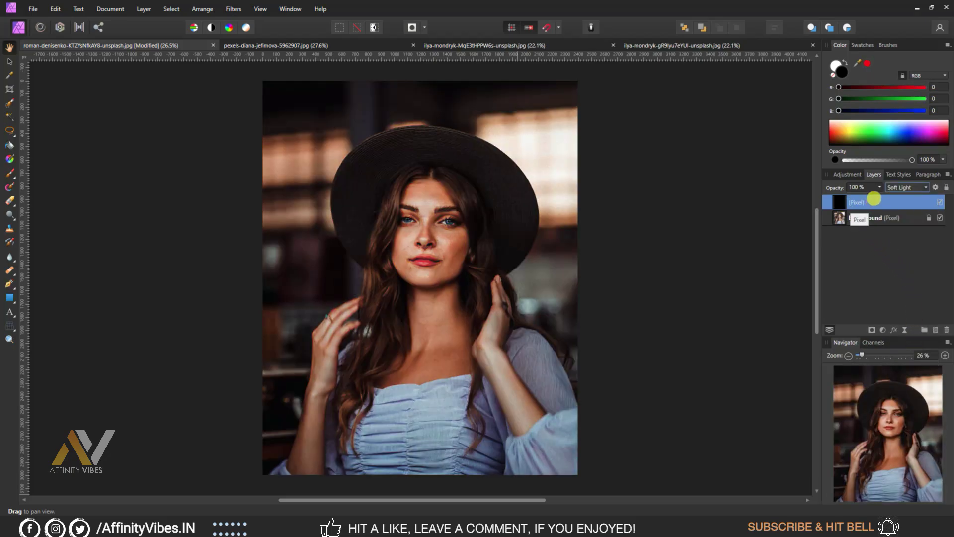
{"action": "left_click", "coordinate": [871, 329]}
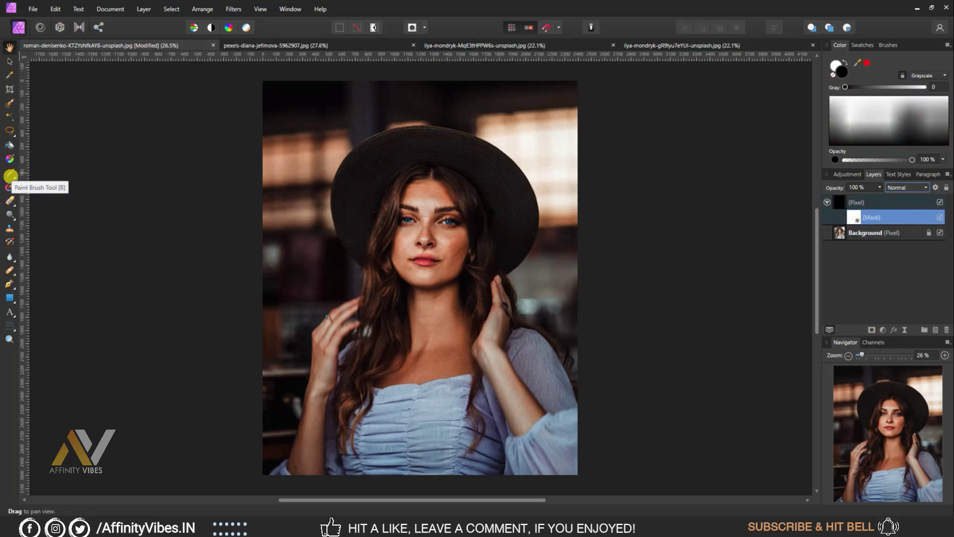
Step: Paint black on the mask over the woman's face, neck, hands and arms with a soft brush at 30% opacity
{"action": "left_click", "coordinate": [9, 175]}
{"action": "left_click", "coordinate": [127, 46]}
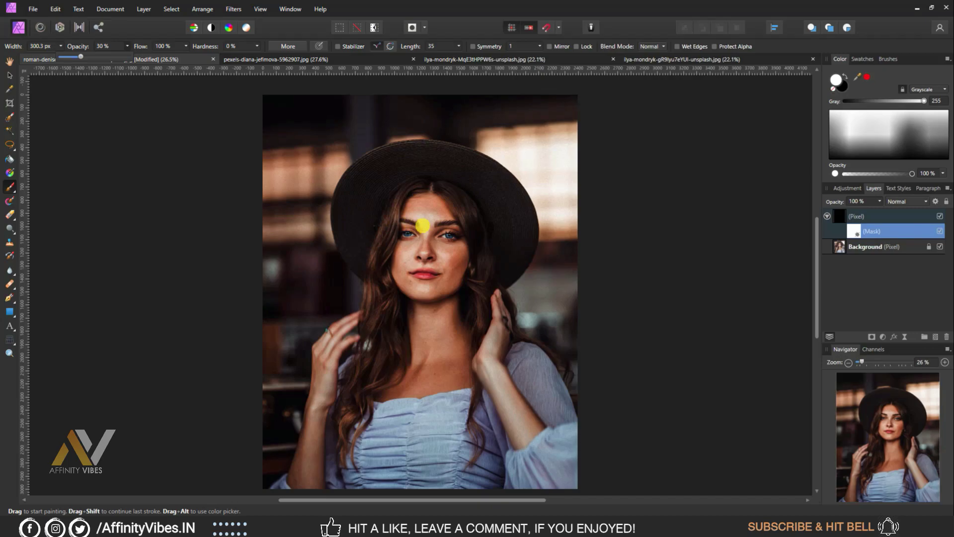
{"action": "left_click", "coordinate": [420, 205]}
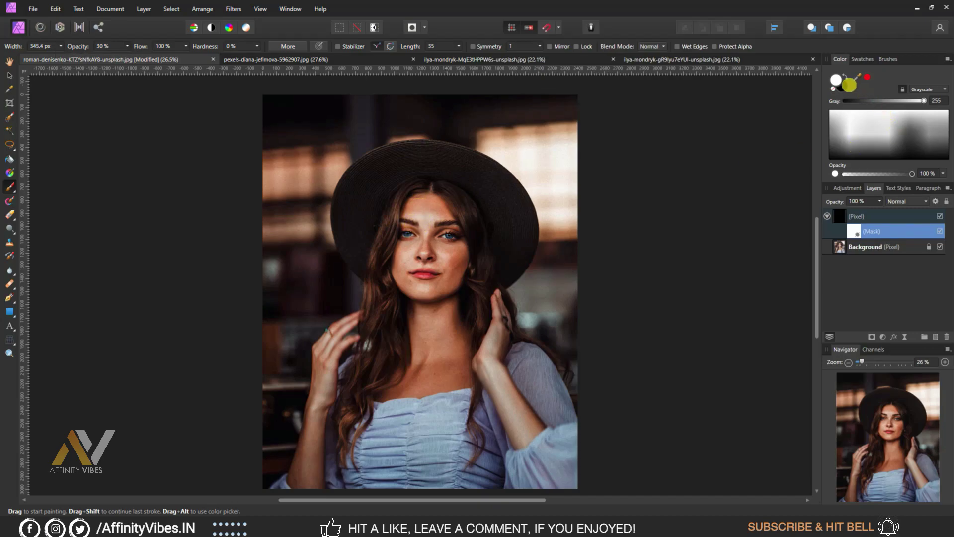
{"action": "key", "text": "bracketright"}
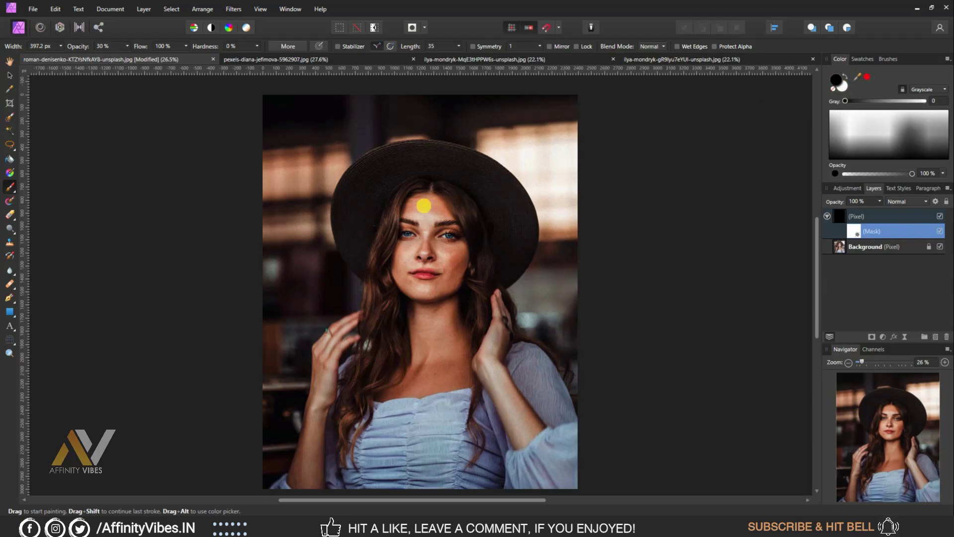
{"action": "mouse_move", "coordinate": [421, 205]}
{"action": "left_mouse_down"}
{"action": "mouse_move", "coordinate": [401, 251]}
{"action": "mouse_move", "coordinate": [426, 270]}
{"action": "mouse_move", "coordinate": [449, 315]}
{"action": "mouse_move", "coordinate": [420, 309]}
{"action": "mouse_move", "coordinate": [442, 317]}
{"action": "mouse_move", "coordinate": [443, 366]}
{"action": "mouse_move", "coordinate": [396, 375]}
{"action": "mouse_move", "coordinate": [347, 327]}
{"action": "mouse_move", "coordinate": [309, 454]}
{"action": "left_mouse_up"}
{"action": "scroll", "coordinate": [362, 351], "scroll_direction": "down", "scroll_amount": 2}
{"action": "mouse_move", "coordinate": [363, 351]}
{"action": "left_mouse_down"}
{"action": "mouse_move", "coordinate": [309, 366]}
{"action": "mouse_move", "coordinate": [305, 422]}
{"action": "left_mouse_up"}
{"action": "mouse_move", "coordinate": [500, 239]}
{"action": "left_mouse_down"}
{"action": "mouse_move", "coordinate": [498, 345]}
{"action": "mouse_move", "coordinate": [506, 341]}
{"action": "mouse_move", "coordinate": [528, 370]}
{"action": "left_mouse_up"}
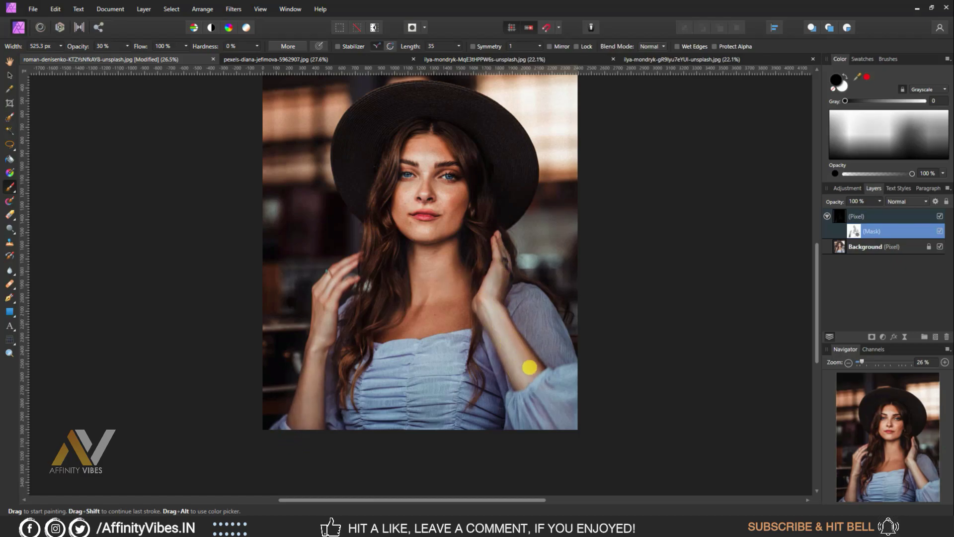
Step: Compare the portrait with the Soft Light layer hidden and shown
{"action": "scroll", "coordinate": [412, 251], "scroll_direction": "up", "scroll_amount": 1}
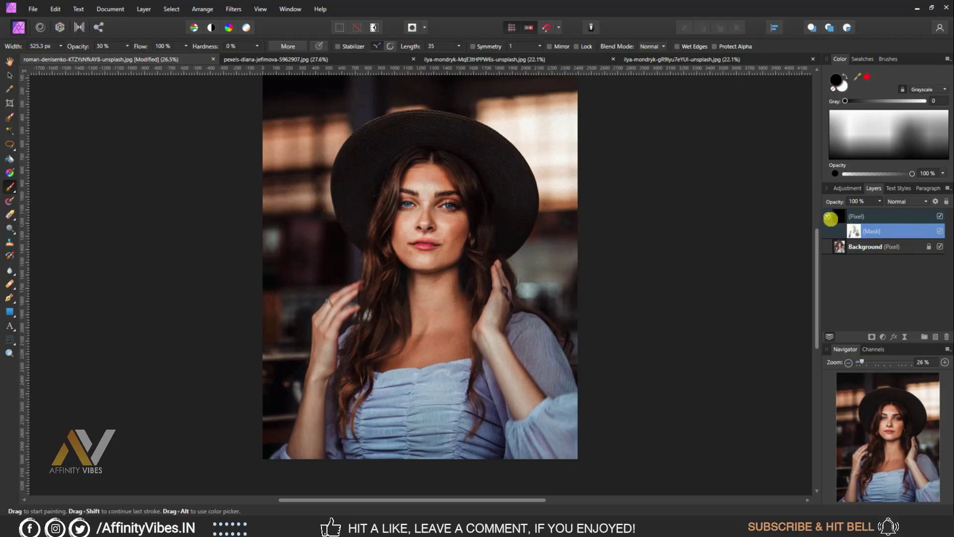
{"action": "left_click", "coordinate": [939, 215]}
{"action": "left_click", "coordinate": [939, 216]}
Step: Paint black on the mask over the dress, the raised arm and the hair, adjusting the brush size to each area
{"action": "key", "text": "bracketright"}
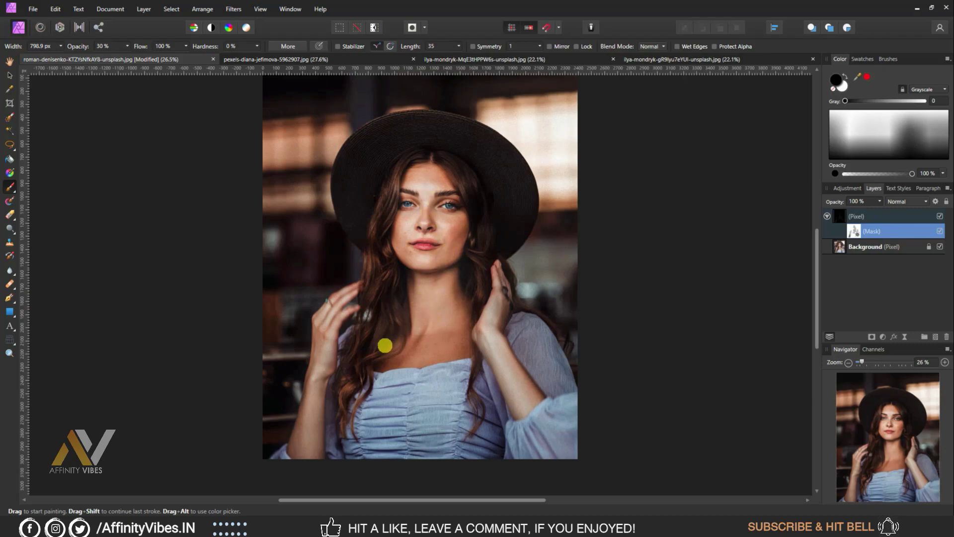
{"action": "mouse_move", "coordinate": [390, 387]}
{"action": "left_mouse_down"}
{"action": "mouse_move", "coordinate": [426, 379]}
{"action": "mouse_move", "coordinate": [479, 419]}
{"action": "mouse_move", "coordinate": [488, 396]}
{"action": "left_mouse_up"}
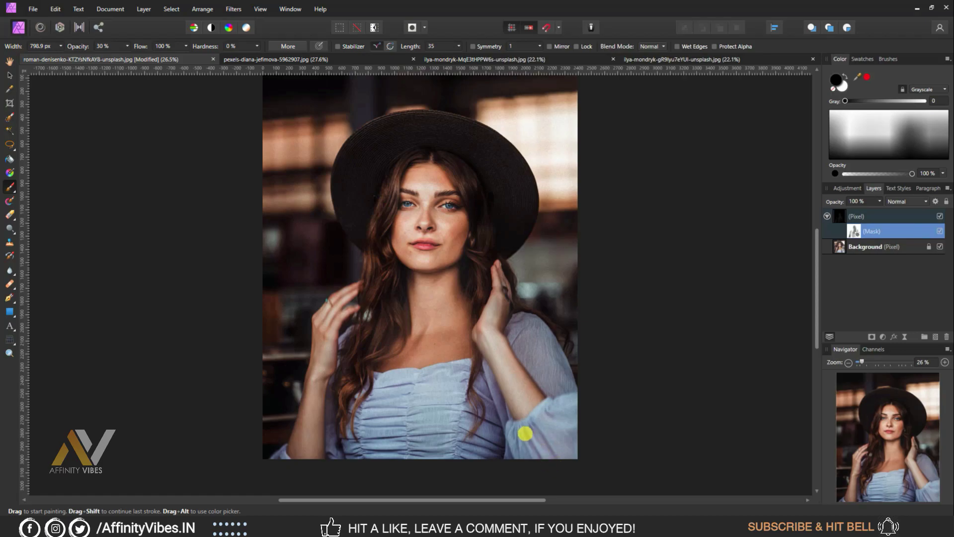
{"action": "key", "text": "bracketleft"}
{"action": "left_click_drag", "start_coordinate": [313, 348], "coordinate": [330, 377]}
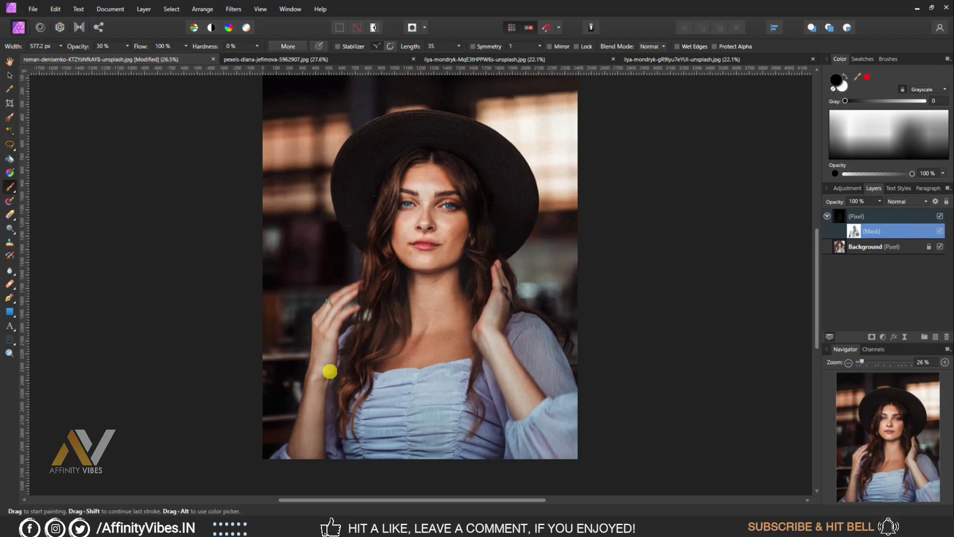
{"action": "left_click_drag", "start_coordinate": [397, 174], "coordinate": [355, 384]}
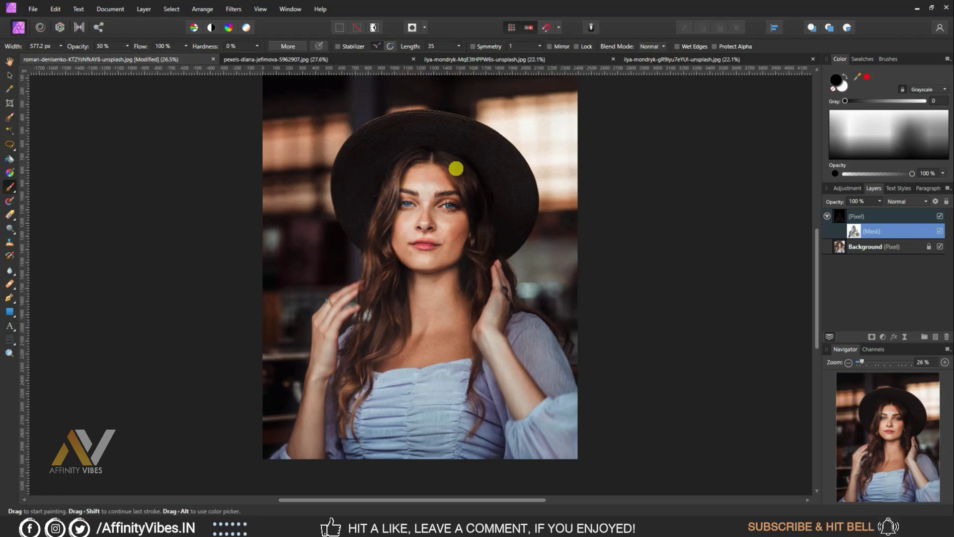
{"action": "key", "text": "bracketright"}
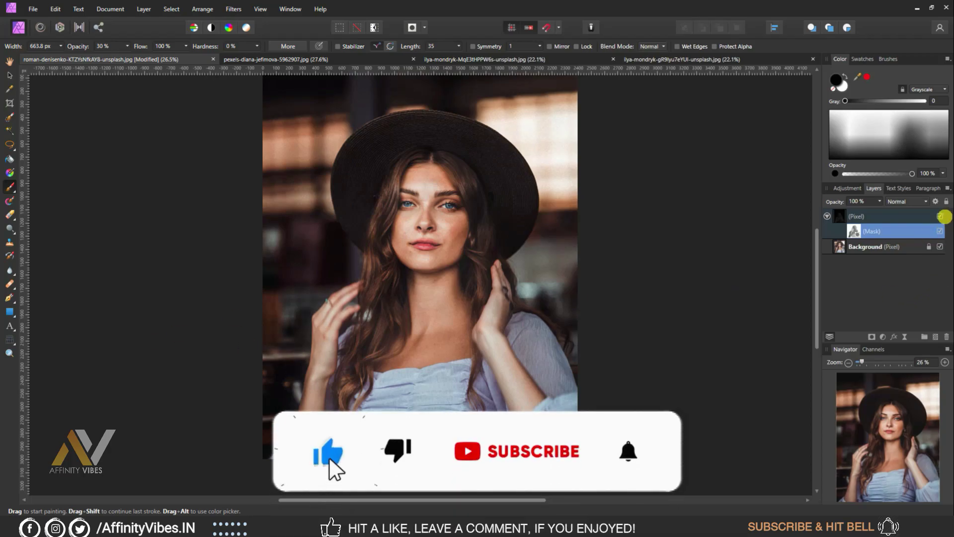
Step: Toggle the masked black layer off and on to check the painted areas
{"action": "left_click", "coordinate": [939, 216]}
{"action": "left_click", "coordinate": [939, 216]}
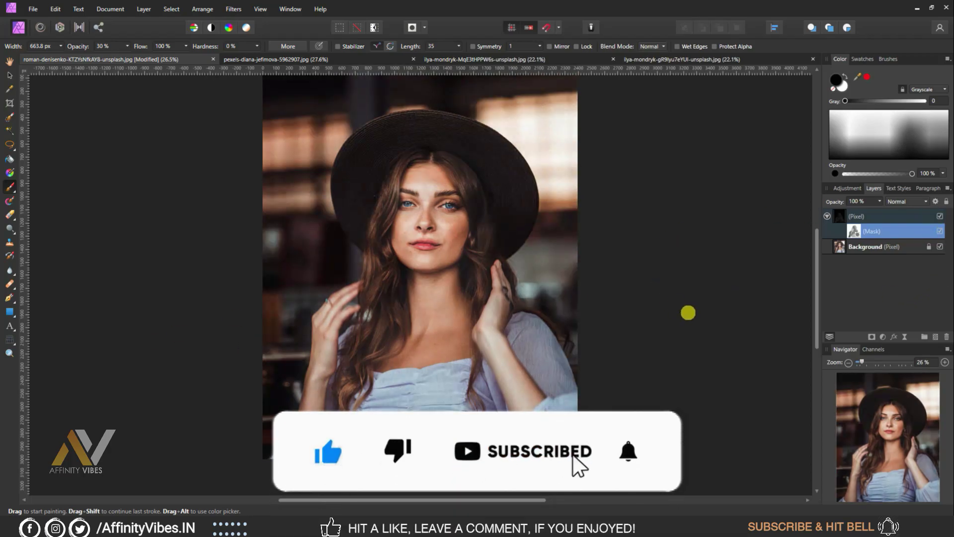
{"action": "scroll", "coordinate": [686, 312], "scroll_direction": "up", "scroll_amount": 1}
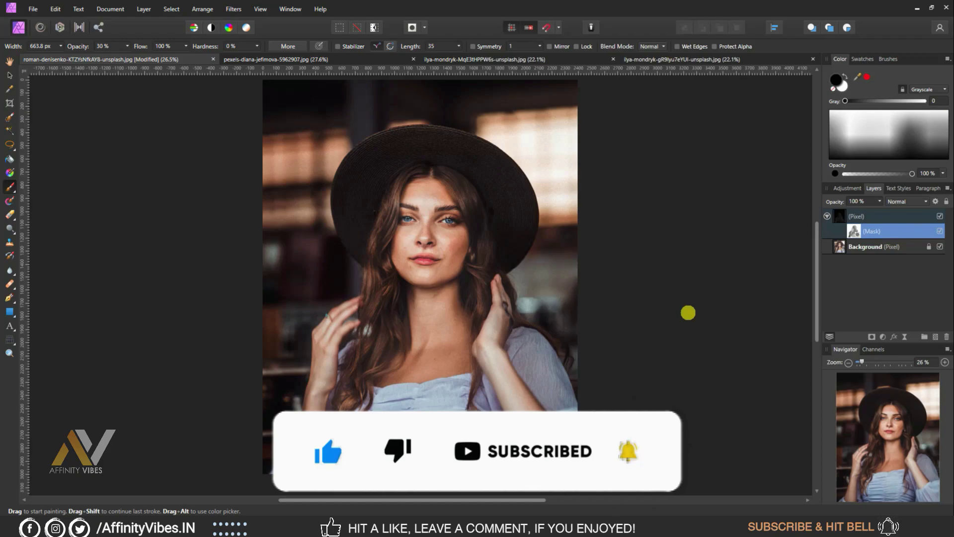
Step: Reduce the brush width to 250.4 px
{"action": "key", "text": "bracketleft"}
{"action": "key", "text": "bracketleft"}
{"action": "key", "text": "bracketleft"}
{"action": "key", "text": "bracketleft"}
{"action": "key", "text": "bracketleft"}
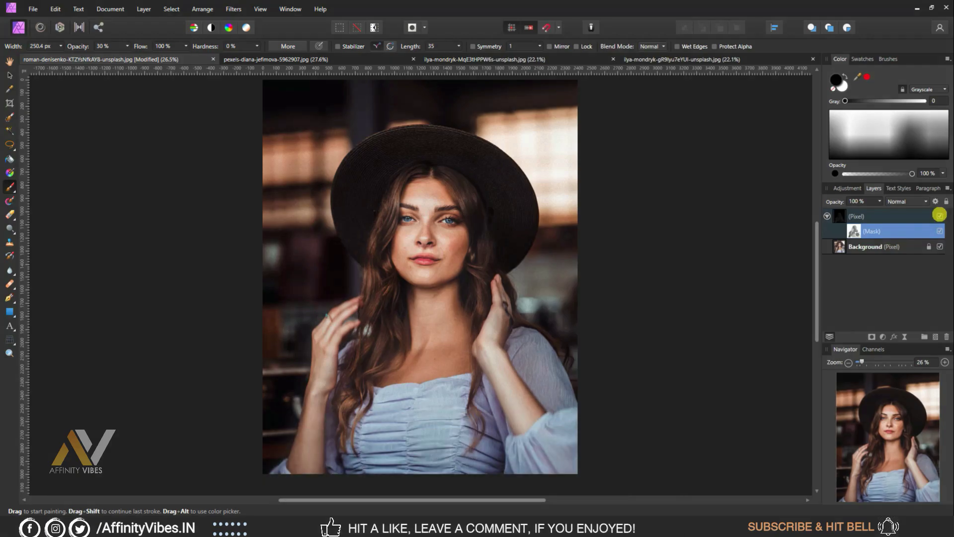
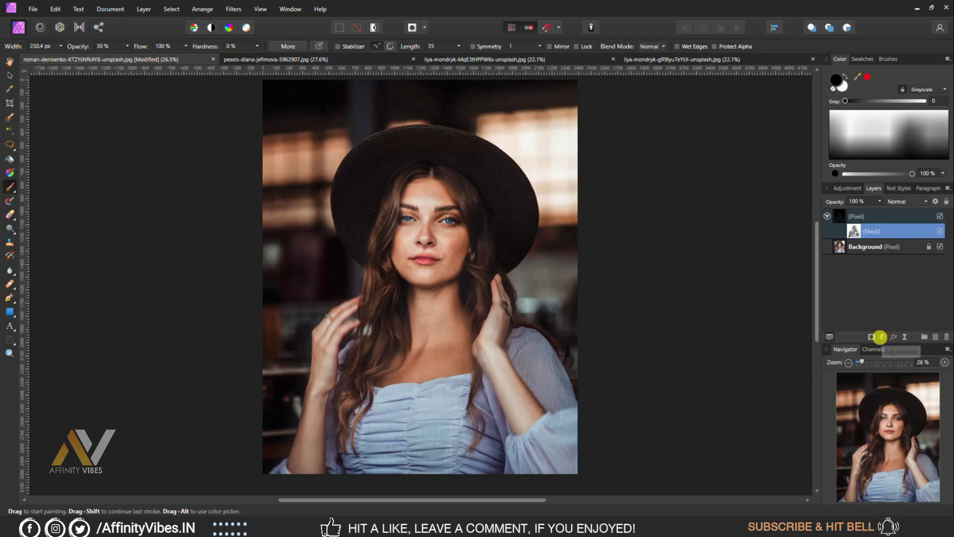
Step: Add a Channel Mixer adjustment layer above the masked black layer and move its dialog clear of the face
{"action": "left_click", "coordinate": [881, 337]}
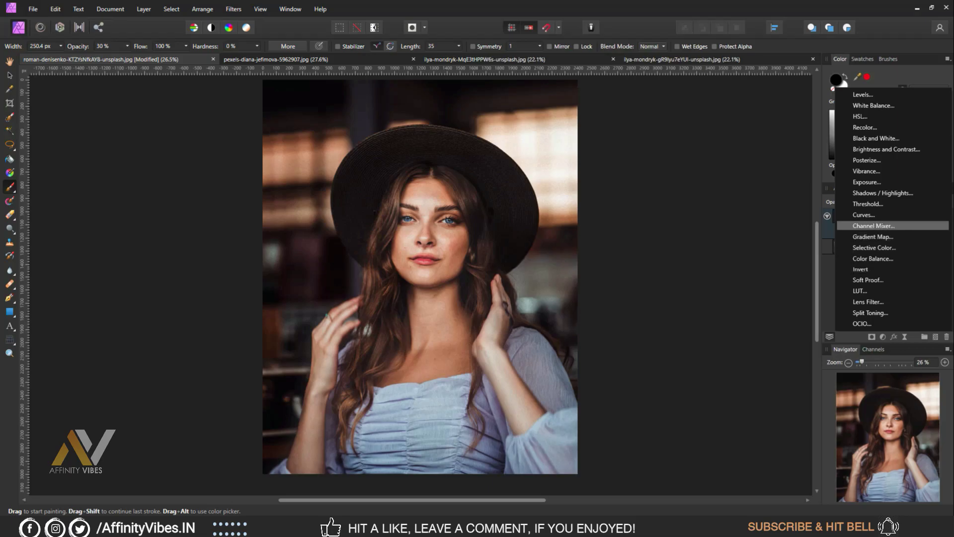
{"action": "left_click", "coordinate": [873, 225]}
{"action": "left_click_drag", "start_coordinate": [547, 137], "coordinate": [572, 139]}
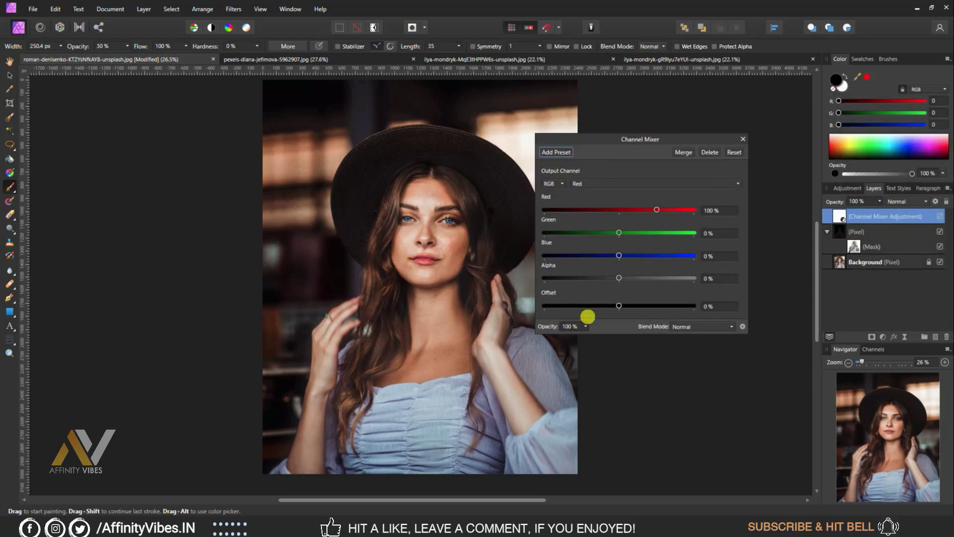
Step: For the Green output channel of the Channel Mixer, set Green to 0 % and Blue to 100 %
{"action": "left_click", "coordinate": [654, 184]}
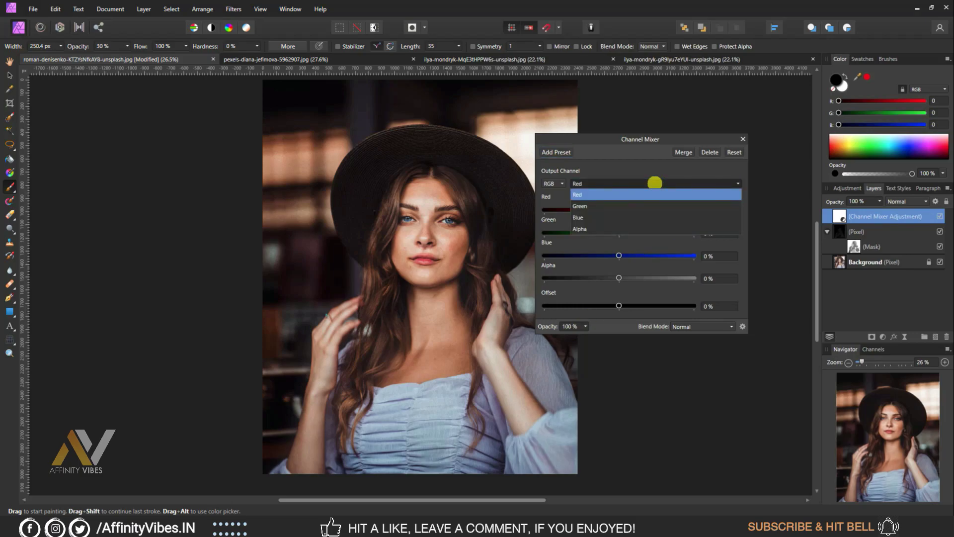
{"action": "left_click", "coordinate": [591, 202]}
{"action": "left_click", "coordinate": [715, 233]}
{"action": "type", "text": "0"}
{"action": "key", "text": "Return"}
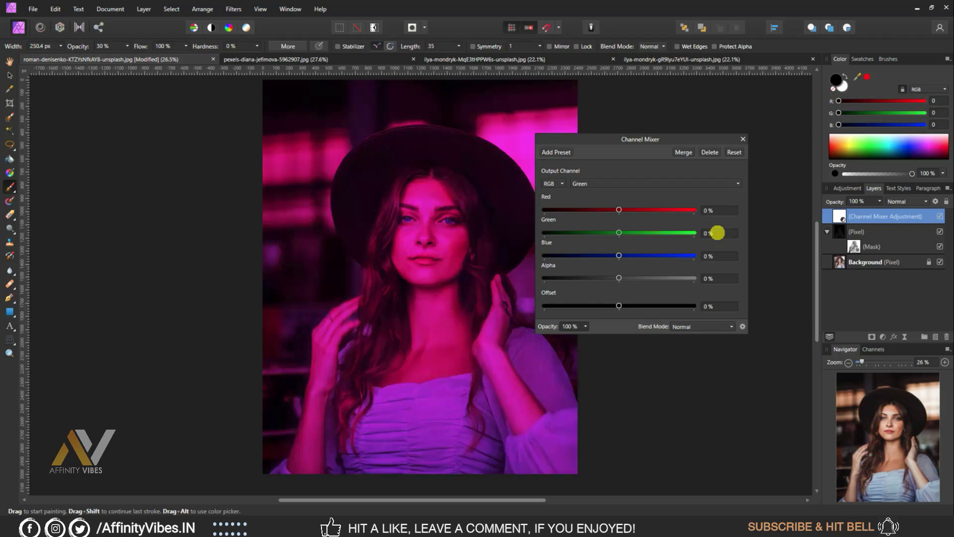
{"action": "left_click", "coordinate": [722, 256]}
{"action": "type", "text": "10"}
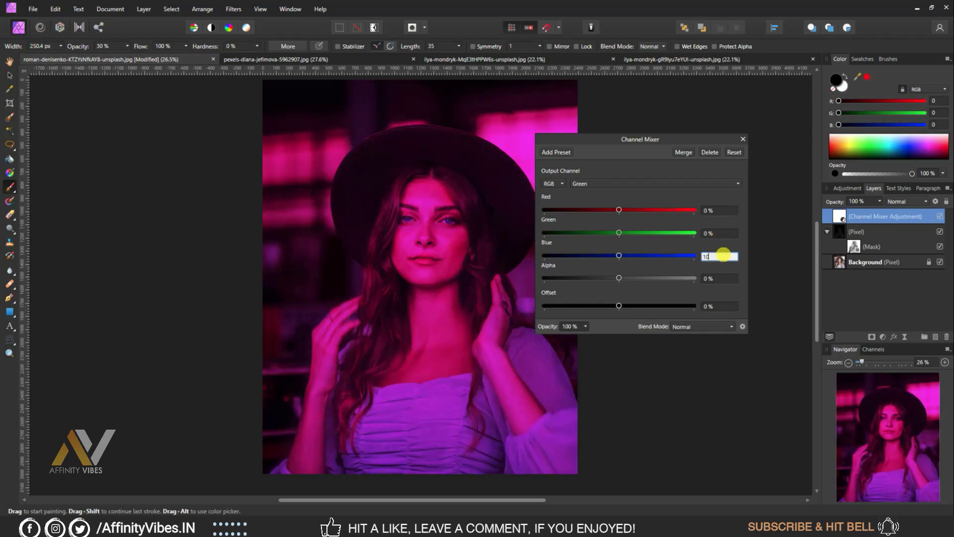
{"action": "type", "text": "0"}
{"action": "key", "text": "Return"}
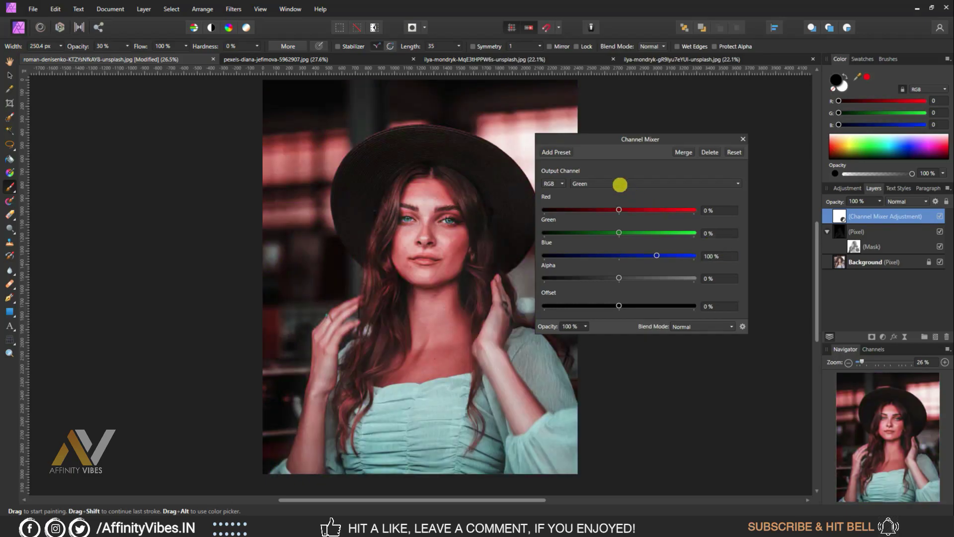
Step: For the Blue output channel, set Green to 100 % and Blue to 0 %, and close the Channel Mixer dialog
{"action": "left_click", "coordinate": [618, 183]}
{"action": "left_click", "coordinate": [588, 217]}
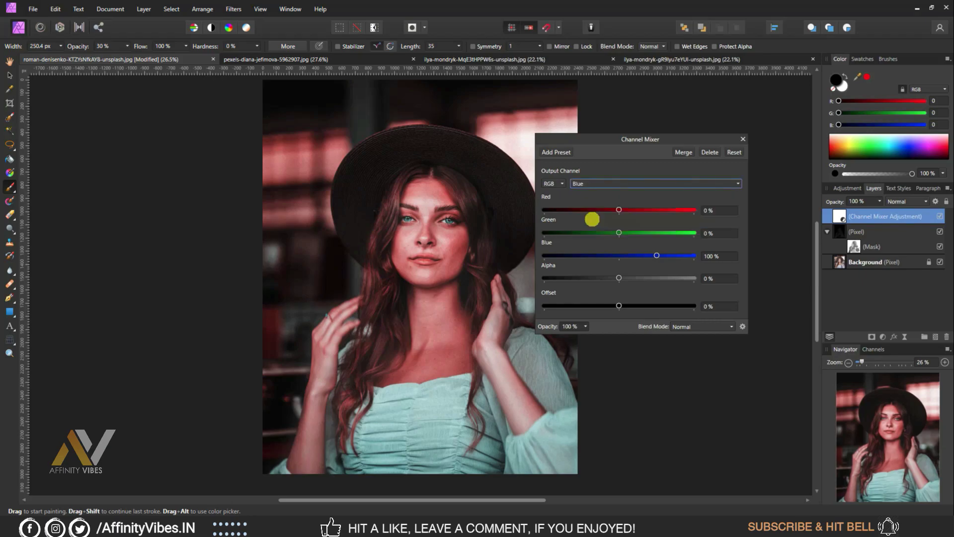
{"action": "left_click", "coordinate": [710, 234]}
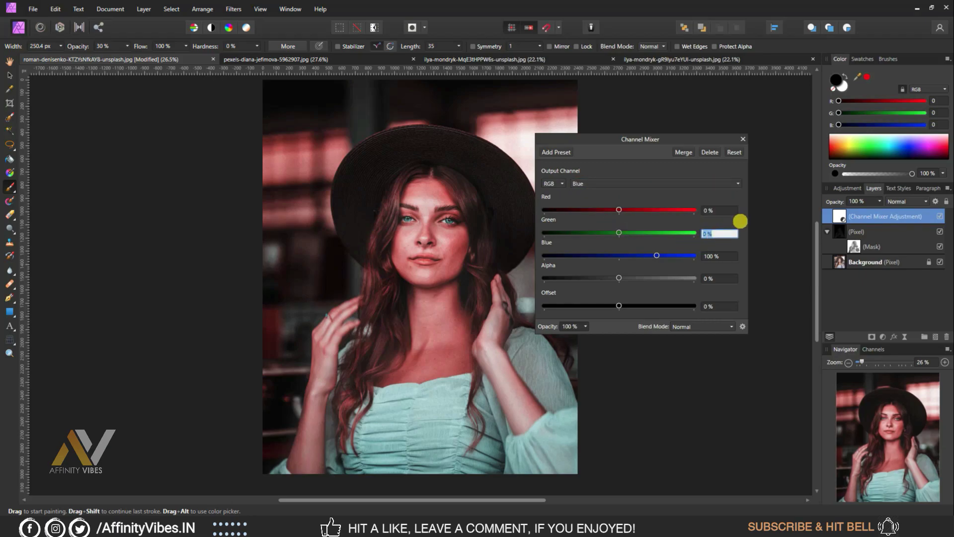
{"action": "type", "text": "100"}
{"action": "key", "text": "Return"}
{"action": "left_click", "coordinate": [715, 256]}
{"action": "type", "text": "0"}
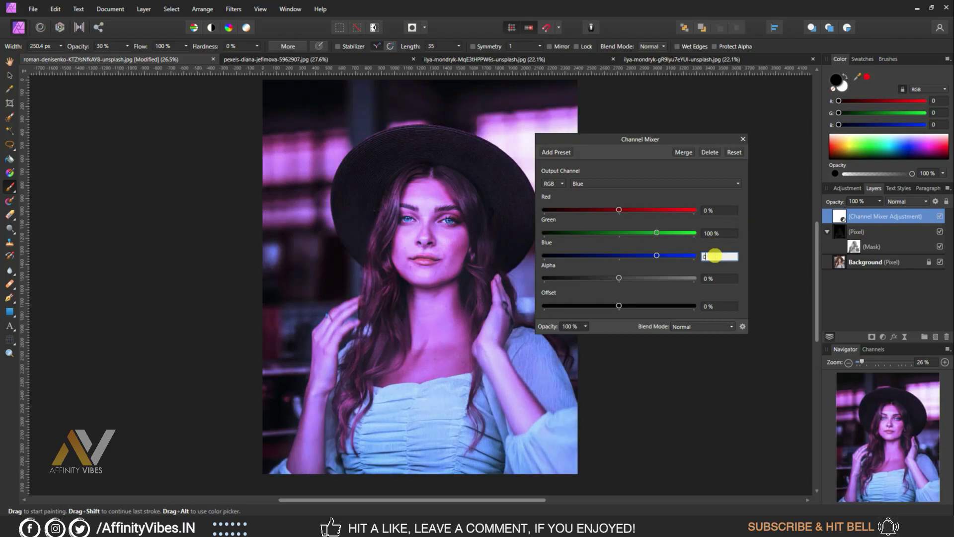
{"action": "key", "text": "Return"}
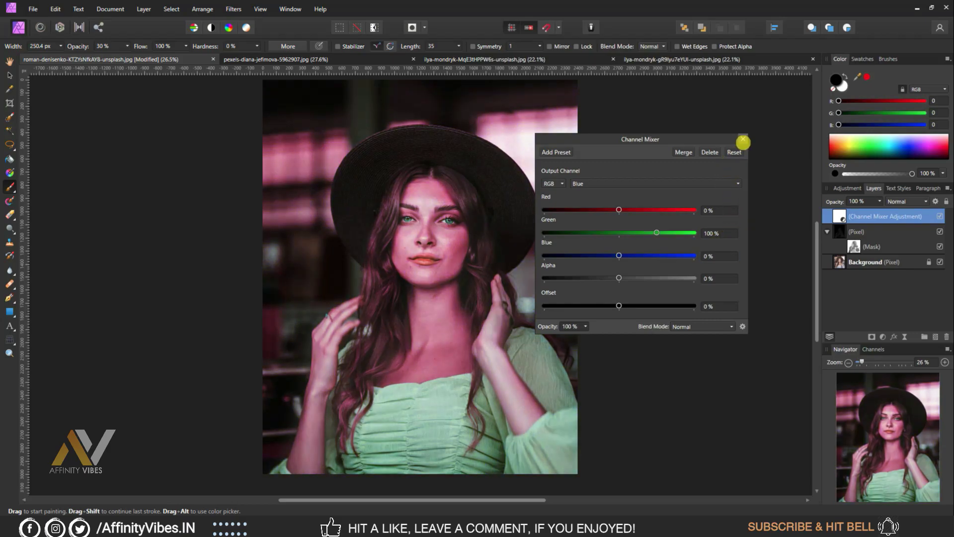
{"action": "left_click", "coordinate": [743, 141]}
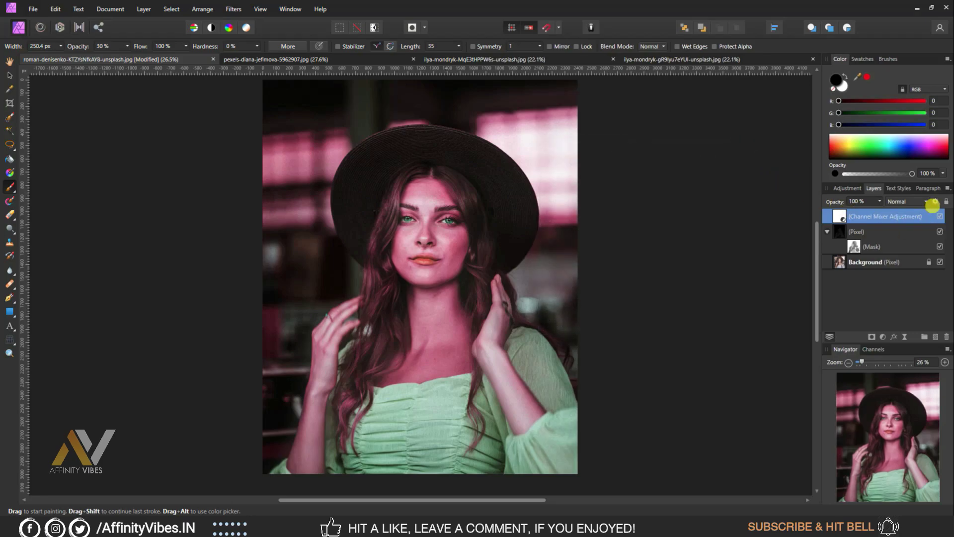
Step: Set the Channel Mixer adjustment layer's blend mode to Lighten and collapse the masked black layer
{"action": "left_click", "coordinate": [925, 201]}
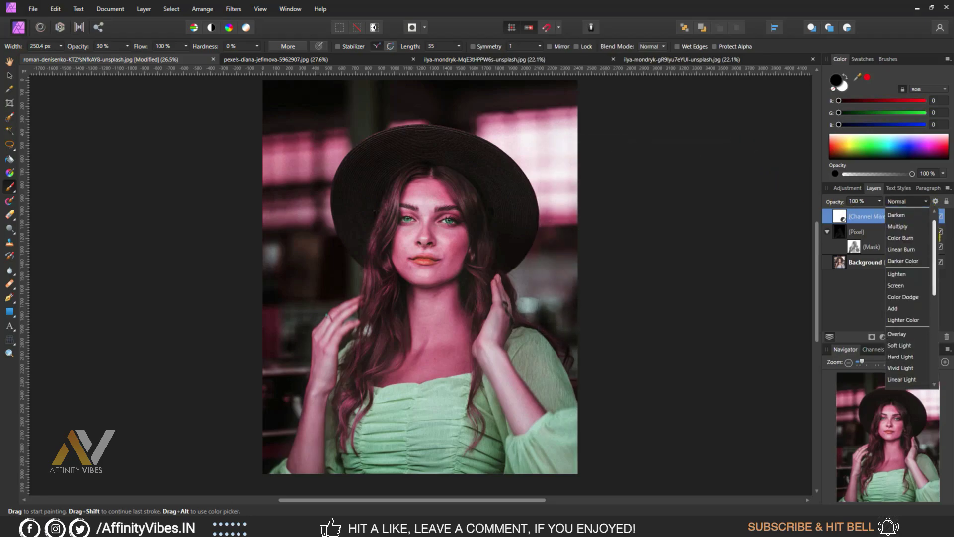
{"action": "scroll", "coordinate": [907, 296], "scroll_direction": "down", "scroll_amount": 2}
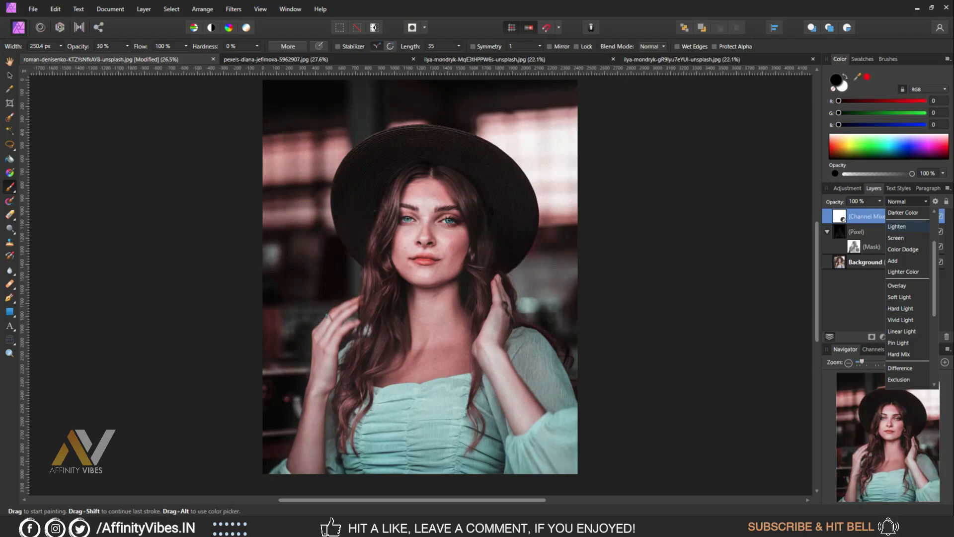
{"action": "left_click", "coordinate": [901, 227]}
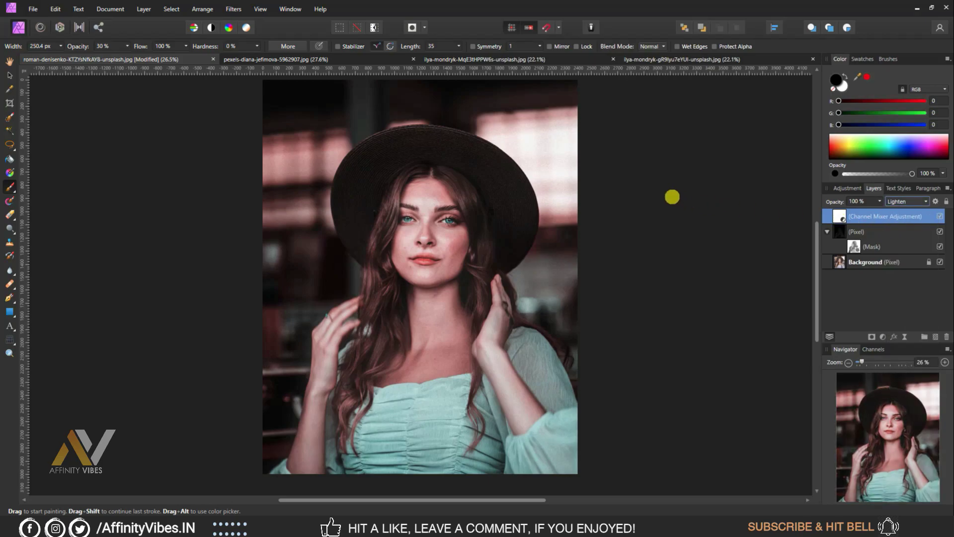
{"action": "left_click", "coordinate": [827, 232]}
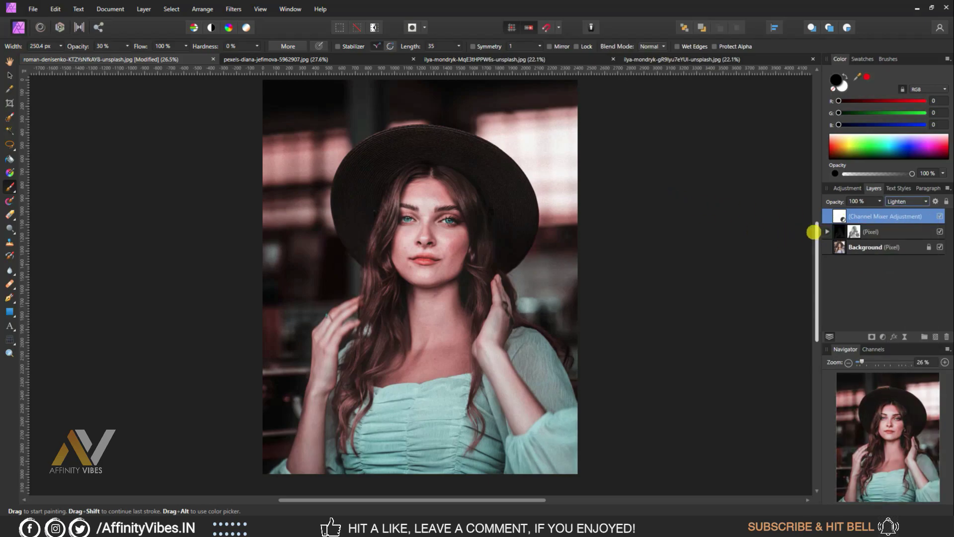
Step: Toggle the Channel Mixer adjustment and the masked black layer off and on to compare the portrait before and after
{"action": "left_click", "coordinate": [938, 216]}
{"action": "left_click", "coordinate": [939, 216]}
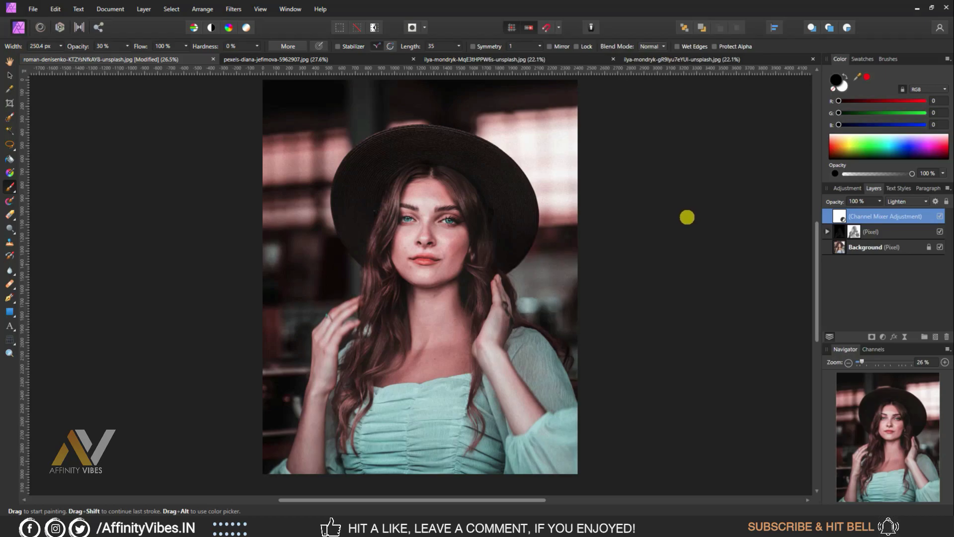
{"action": "left_click", "coordinate": [939, 232]}
{"action": "left_click", "coordinate": [940, 216]}
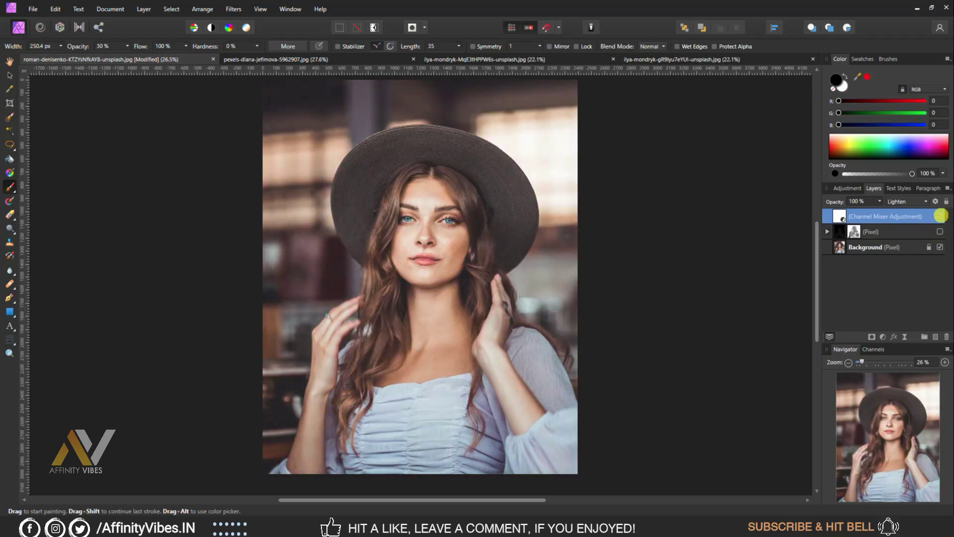
{"action": "left_click", "coordinate": [940, 216]}
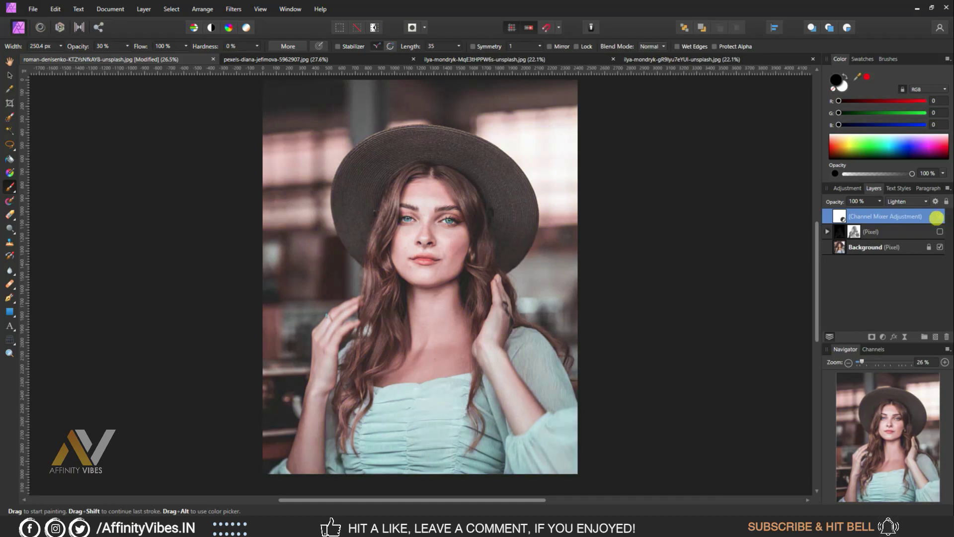
{"action": "left_click", "coordinate": [940, 232]}
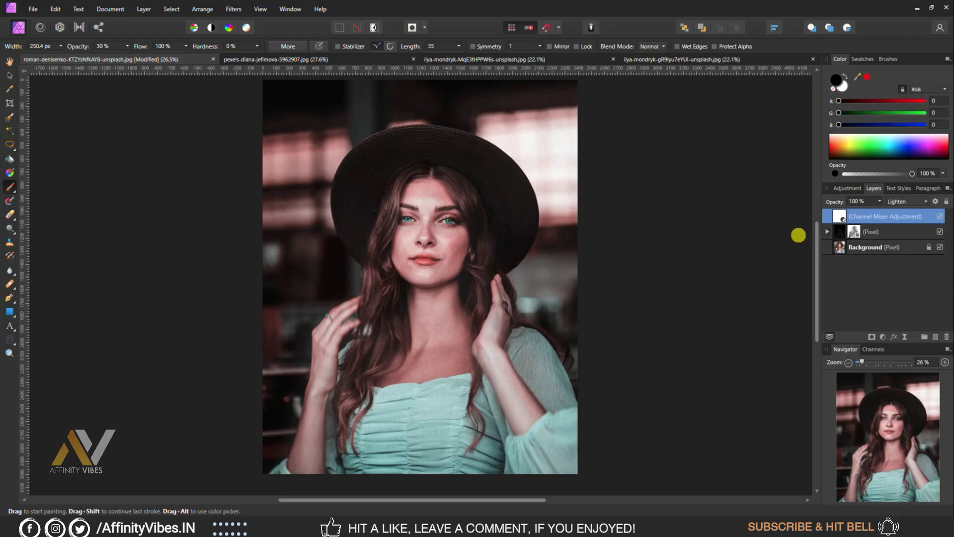
Step: Add a Selective Color adjustment layer above the Channel Mixer adjustment and move its dialog higher, away from the portrait's arms
{"action": "left_click", "coordinate": [883, 336]}
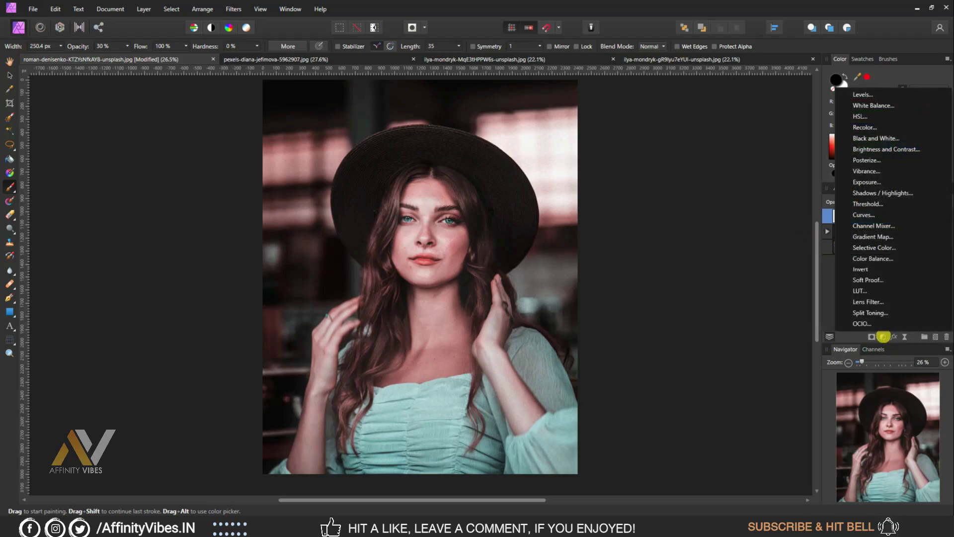
{"action": "left_click", "coordinate": [875, 247]}
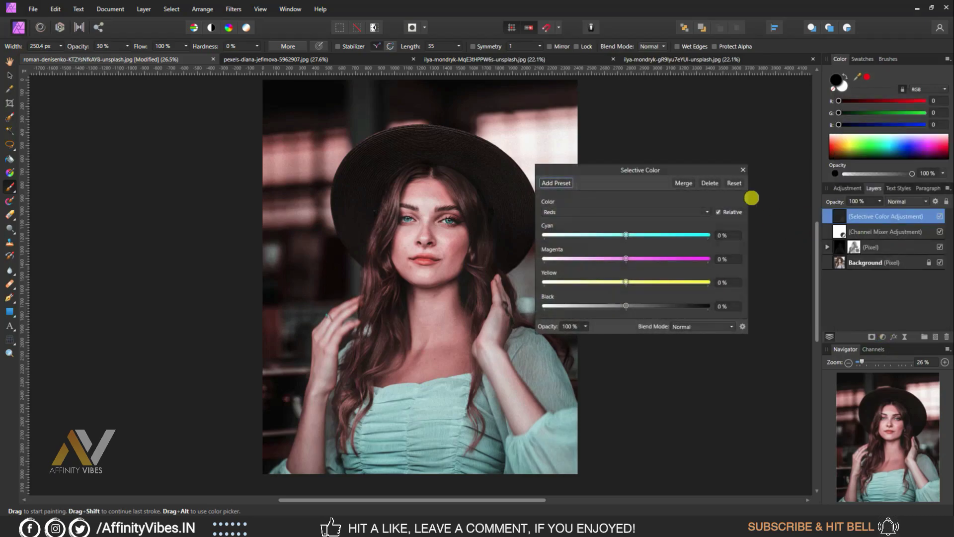
{"action": "left_click_drag", "start_coordinate": [673, 167], "coordinate": [689, 111]}
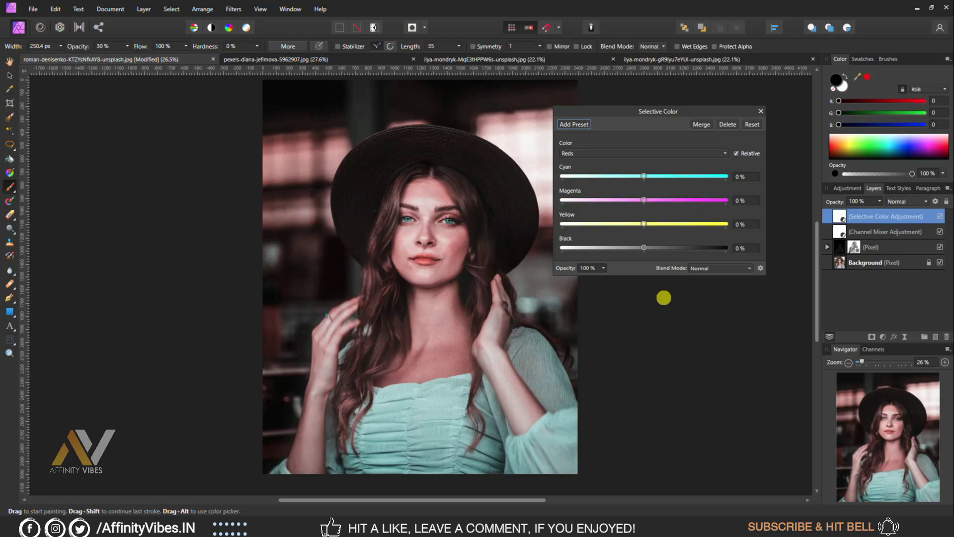
Step: For the Reds in Selective Color, set Cyan to -50 %, Magenta to -50 % and Yellow to 50 %
{"action": "left_click", "coordinate": [653, 153]}
{"action": "left_click", "coordinate": [587, 160]}
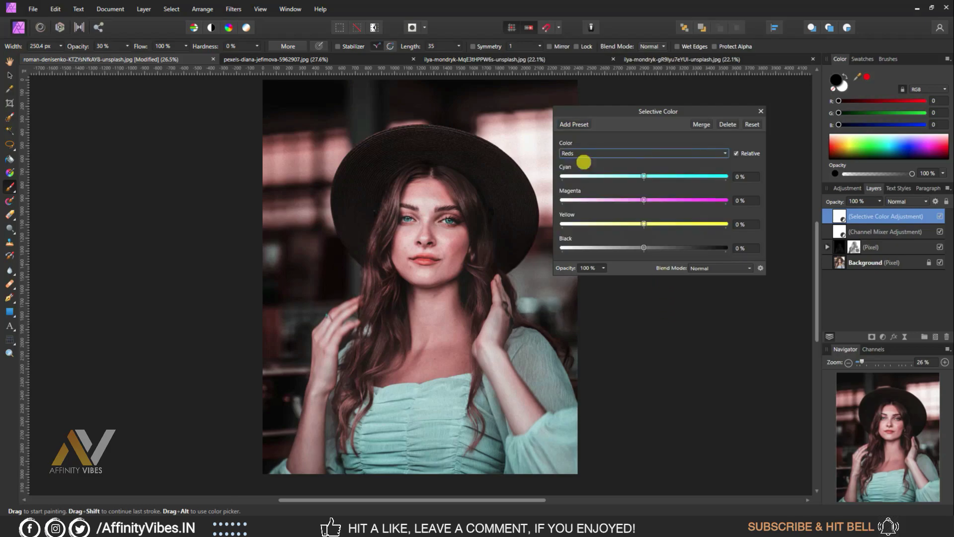
{"action": "left_click_drag", "start_coordinate": [644, 176], "coordinate": [618, 176]}
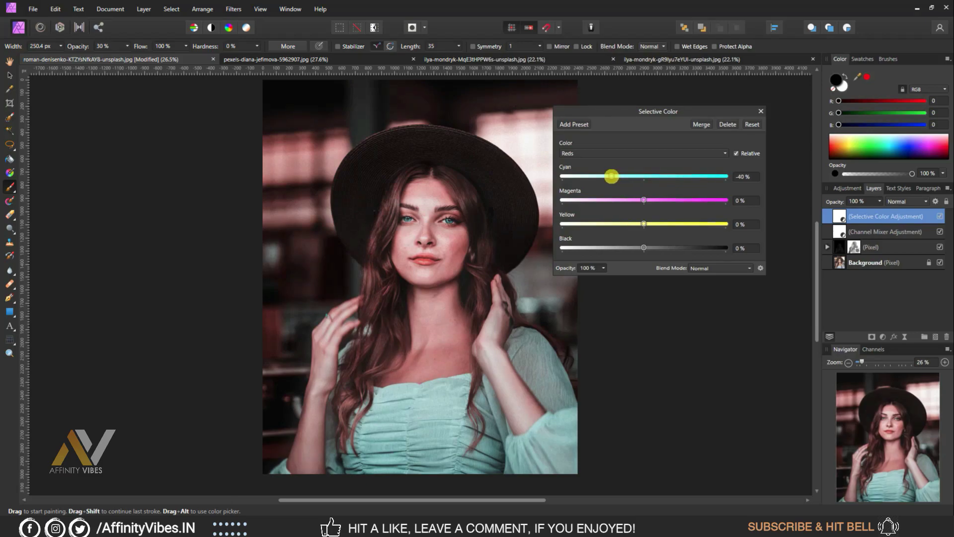
{"action": "left_click_drag", "start_coordinate": [611, 176], "coordinate": [606, 176]}
{"action": "left_click_drag", "start_coordinate": [643, 199], "coordinate": [603, 199]}
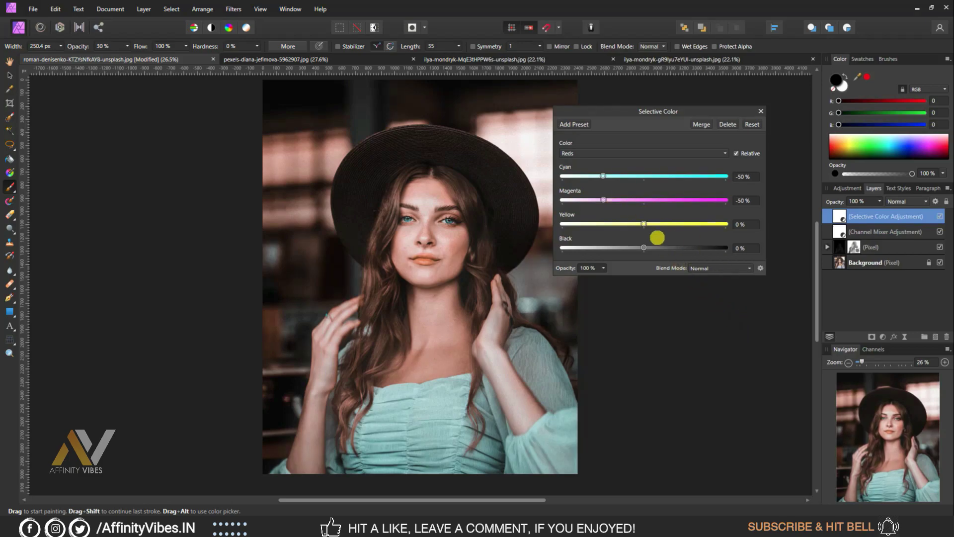
{"action": "left_click_drag", "start_coordinate": [644, 225], "coordinate": [684, 224]}
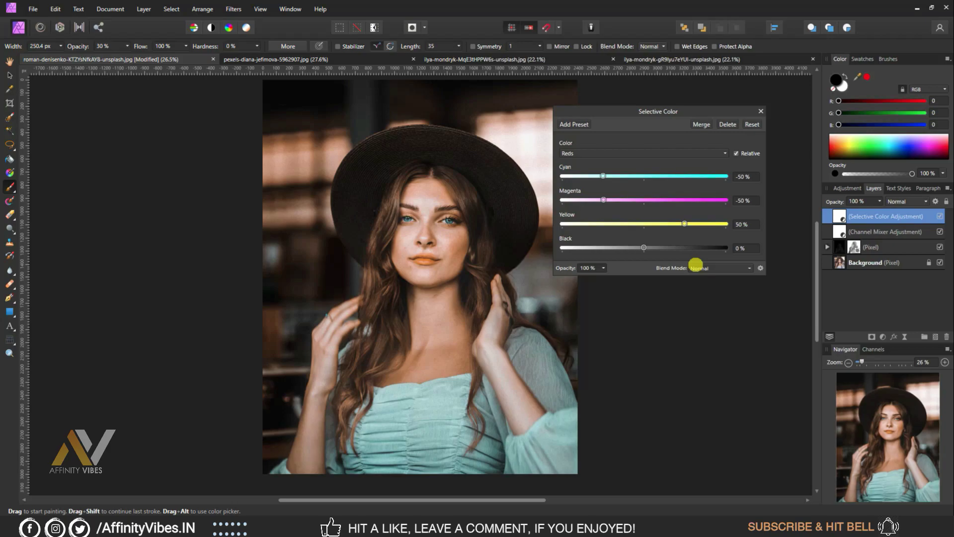
Step: For the Cyans in Selective Color, set Magenta to -100 %
{"action": "left_click", "coordinate": [630, 153]}
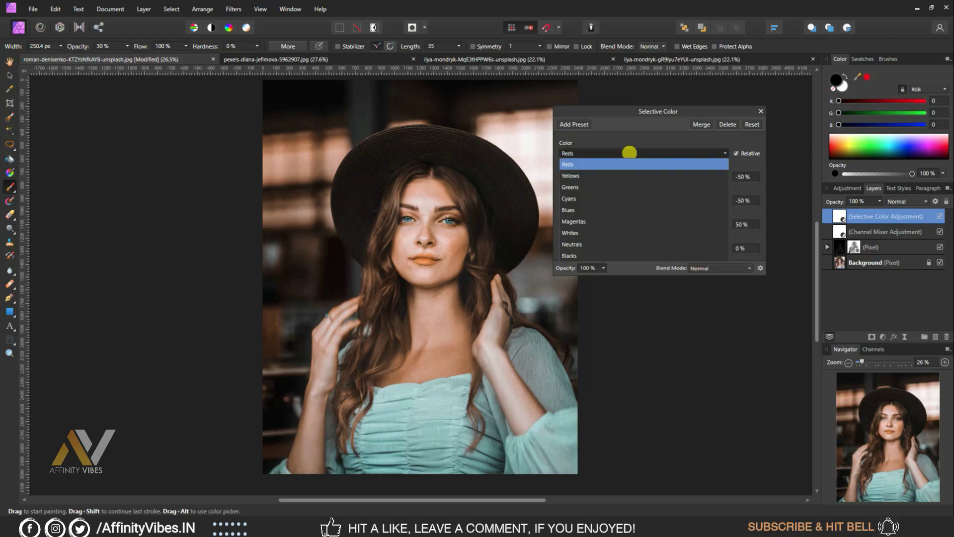
{"action": "left_click", "coordinate": [569, 198]}
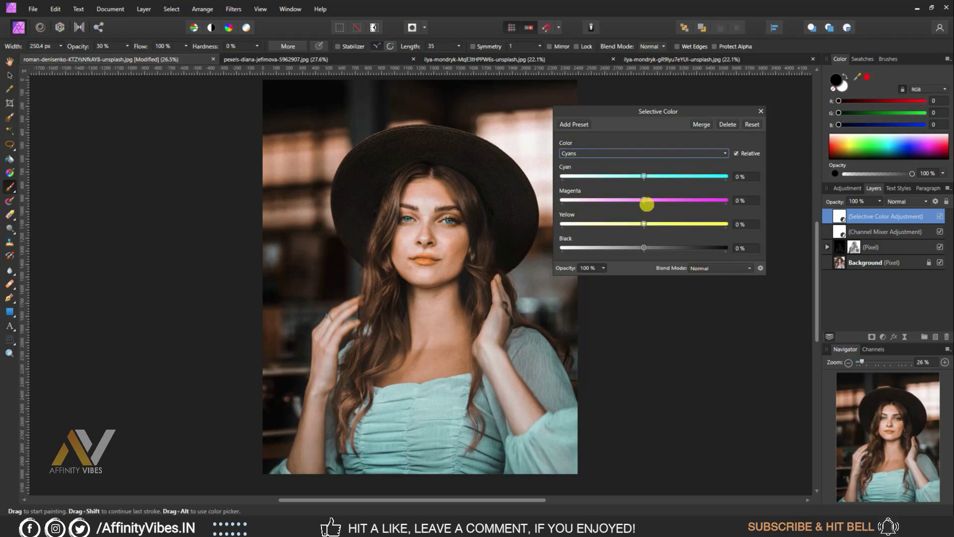
{"action": "left_click_drag", "start_coordinate": [644, 199], "coordinate": [557, 199]}
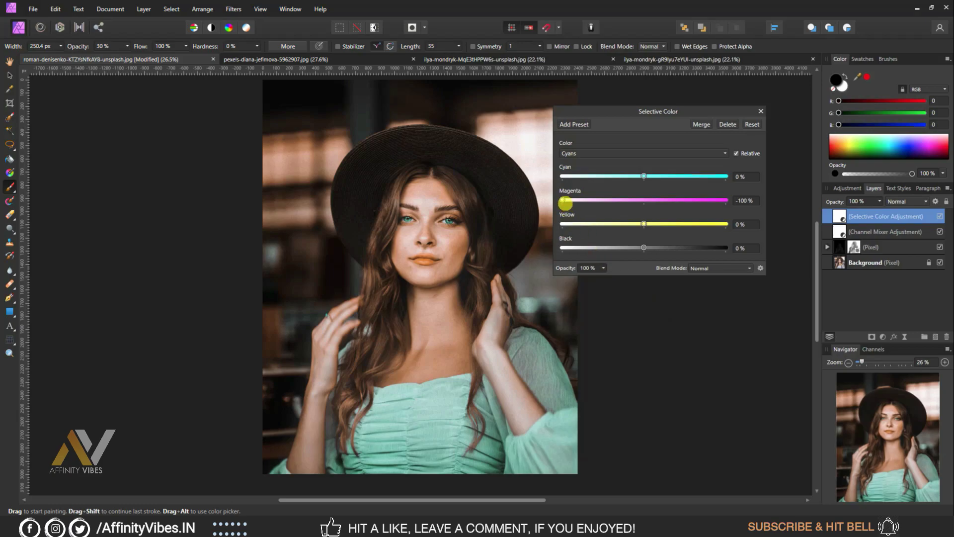
{"action": "mouse_move", "coordinate": [561, 199]}
{"action": "left_mouse_down"}
{"action": "mouse_move", "coordinate": [605, 200]}
{"action": "mouse_move", "coordinate": [545, 200]}
{"action": "left_mouse_up"}
Step: For the Whites in Selective Color, set Black to -10 % and Magenta to 10 %
{"action": "left_click", "coordinate": [652, 154]}
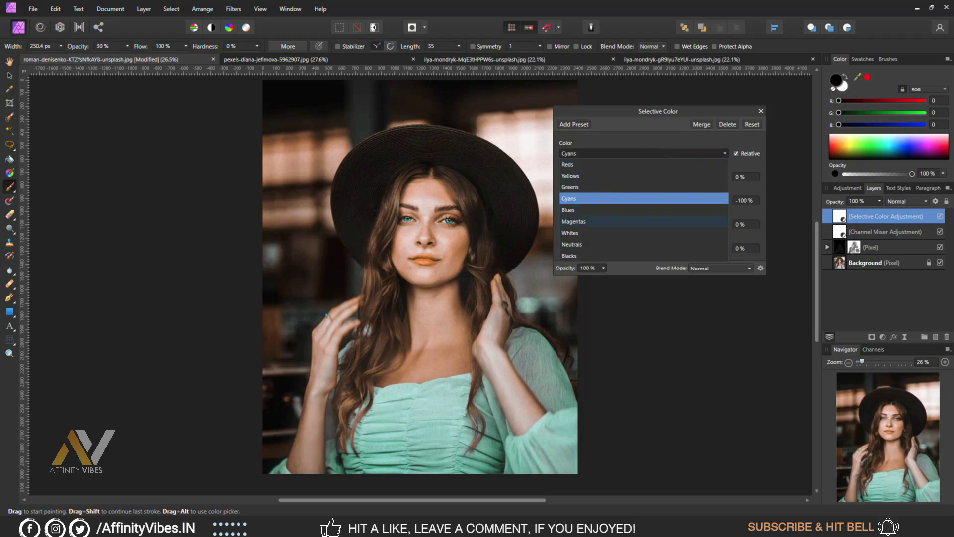
{"action": "left_click", "coordinate": [576, 232]}
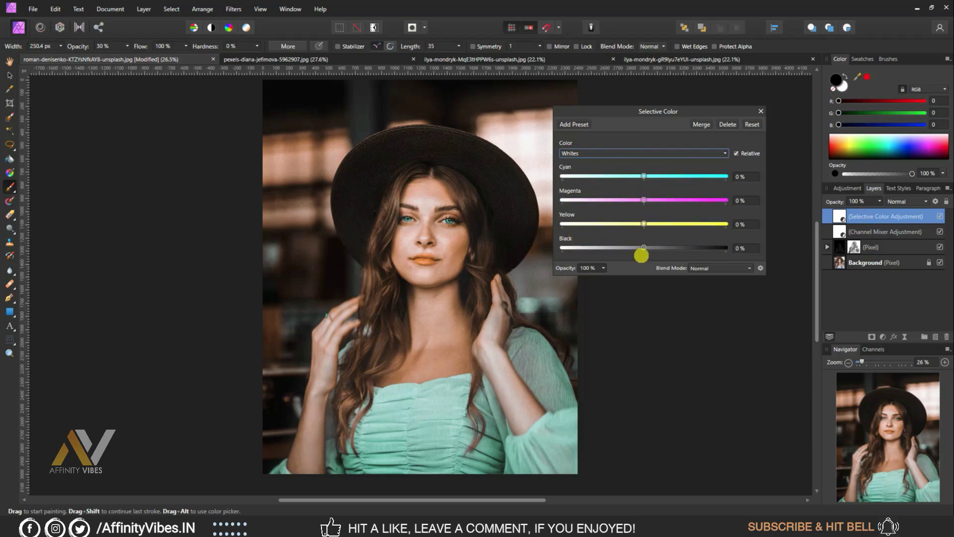
{"action": "left_click_drag", "start_coordinate": [643, 248], "coordinate": [635, 250]}
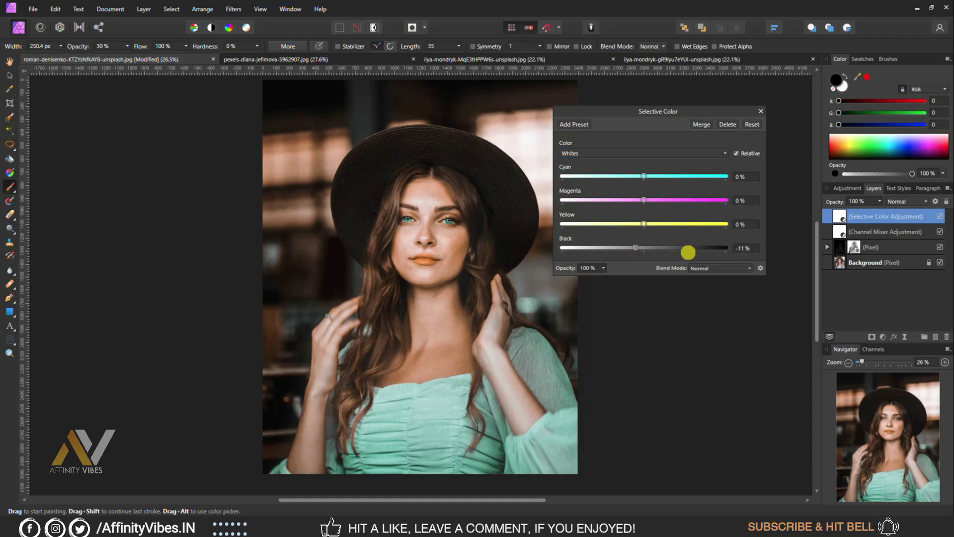
{"action": "left_click", "coordinate": [743, 249]}
{"action": "key", "text": "BackSpace"}
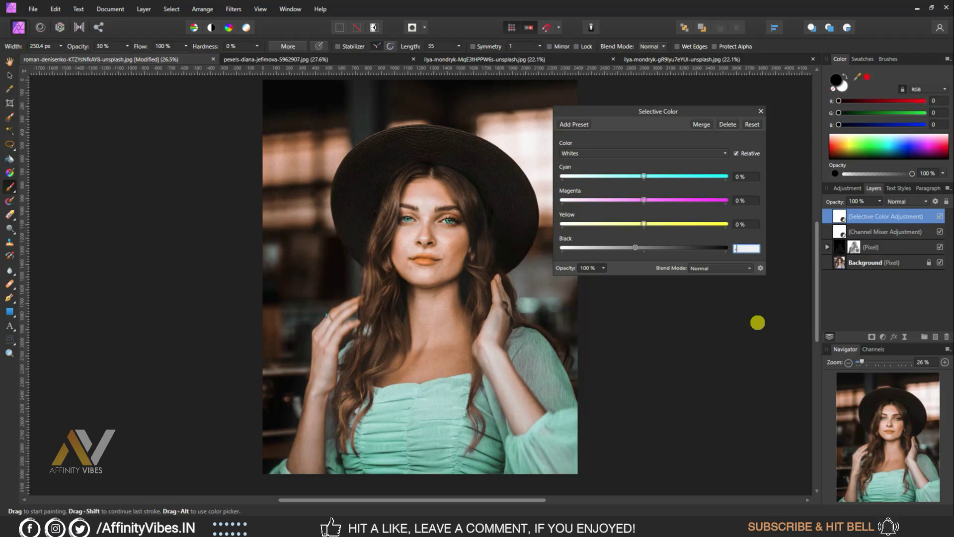
{"action": "type", "text": "-10"}
{"action": "key", "text": "Return"}
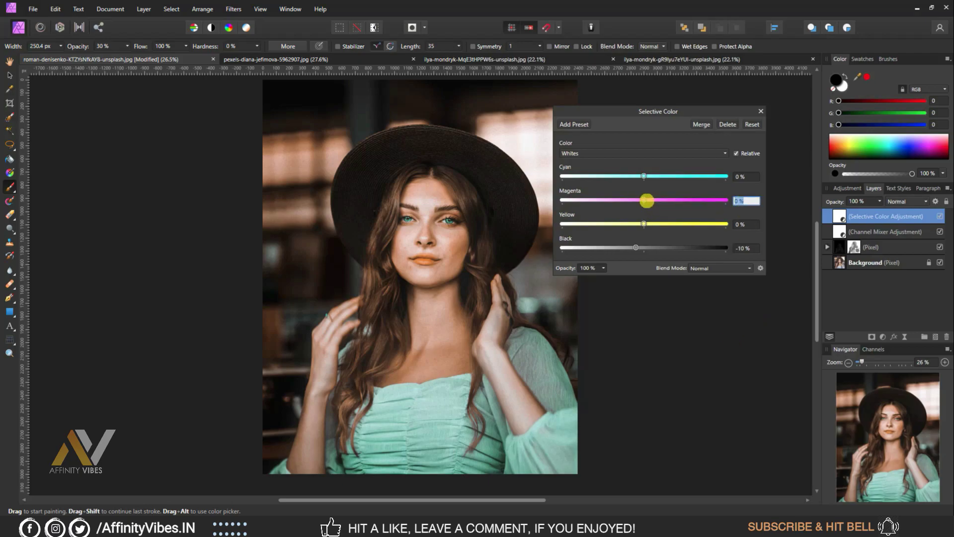
{"action": "left_click_drag", "start_coordinate": [645, 199], "coordinate": [652, 199]}
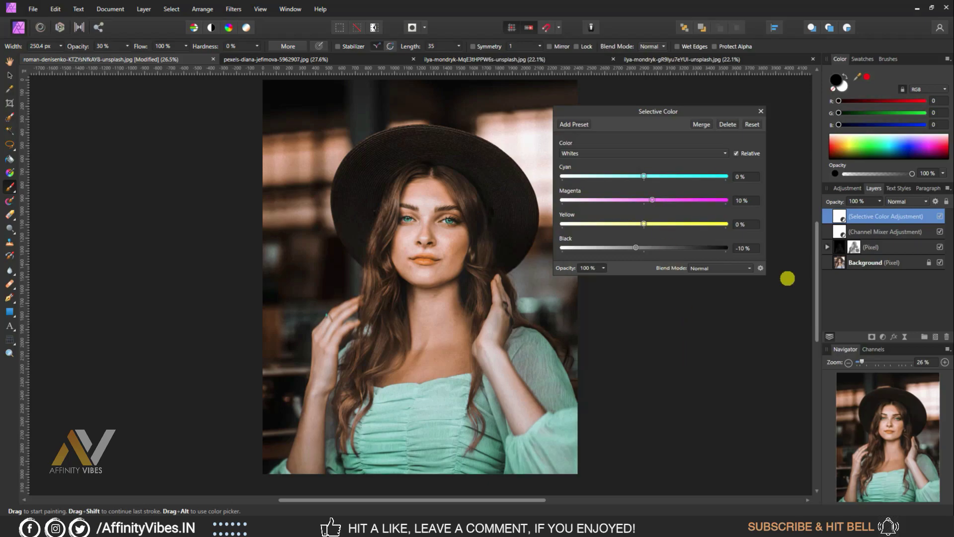
Step: For the Neutrals in Selective Color, set Cyan to 10 %, Magenta to 5 % and Yellow to -5 %
{"action": "left_click", "coordinate": [649, 152]}
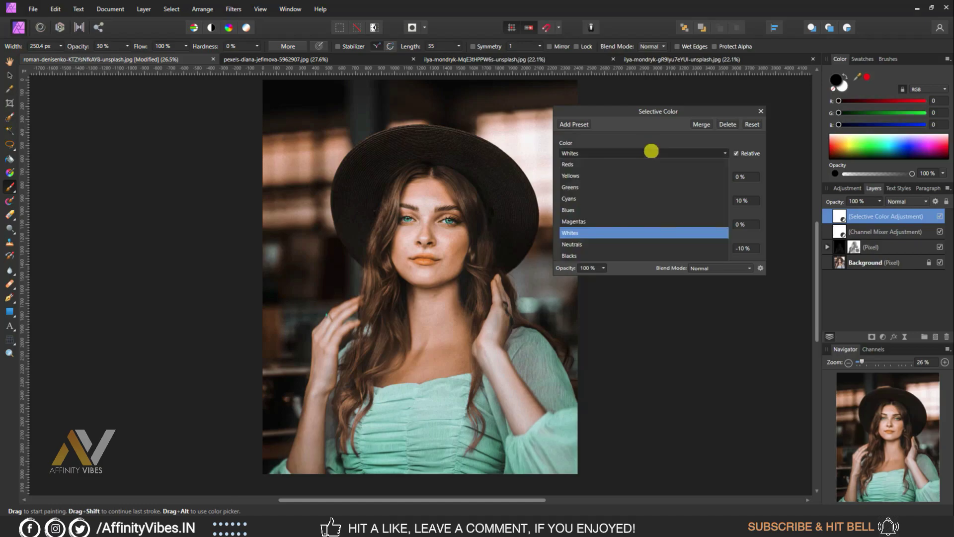
{"action": "left_click", "coordinate": [577, 244]}
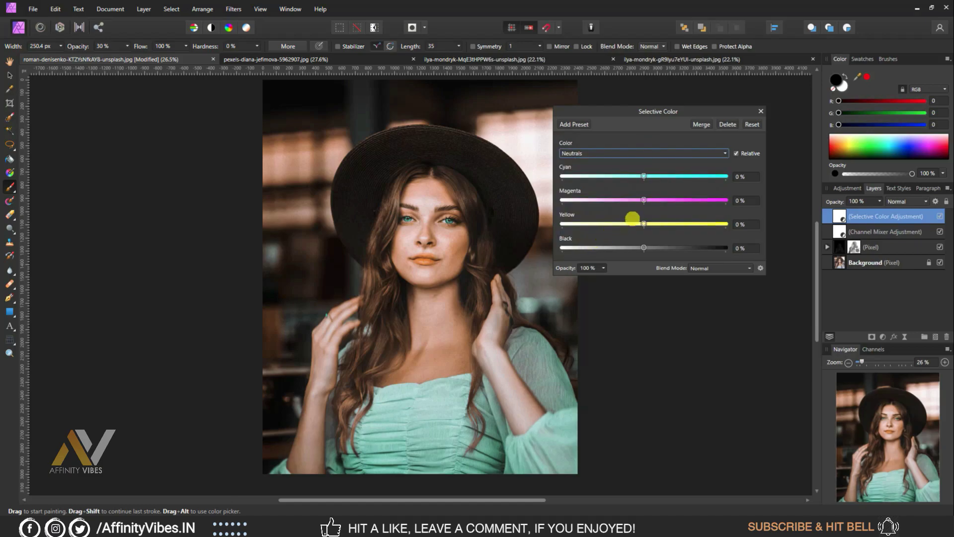
{"action": "left_click_drag", "start_coordinate": [644, 176], "coordinate": [651, 176]}
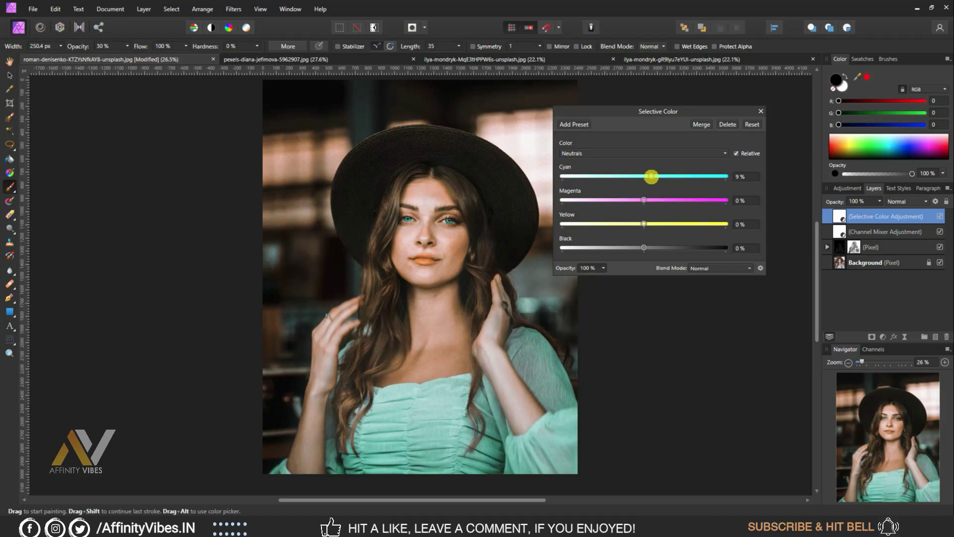
{"action": "left_click", "coordinate": [745, 176]}
{"action": "type", "text": "10"}
{"action": "key", "text": "Return"}
{"action": "left_click", "coordinate": [745, 200]}
{"action": "type", "text": "5"}
{"action": "key", "text": "Return"}
{"action": "left_click", "coordinate": [742, 224]}
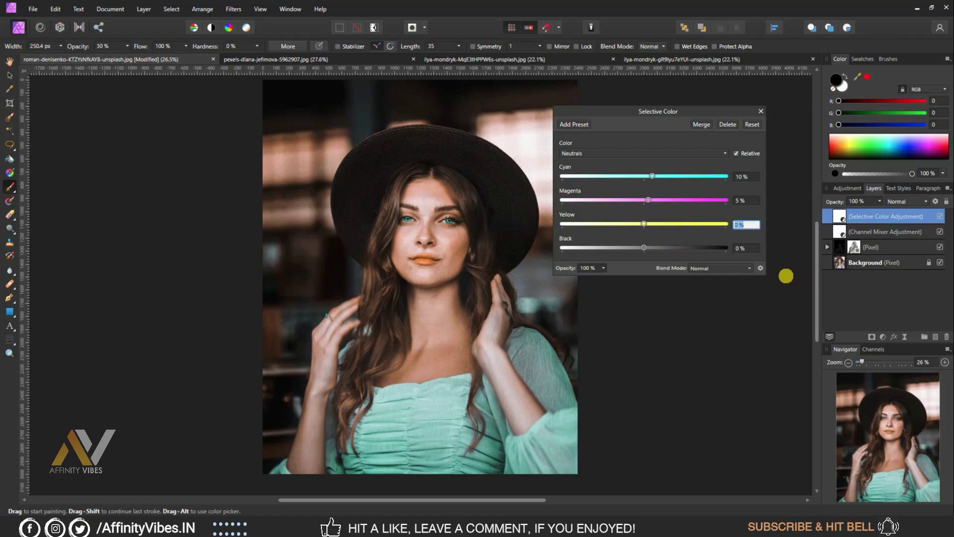
{"action": "type", "text": "-5"}
{"action": "key", "text": "Return"}
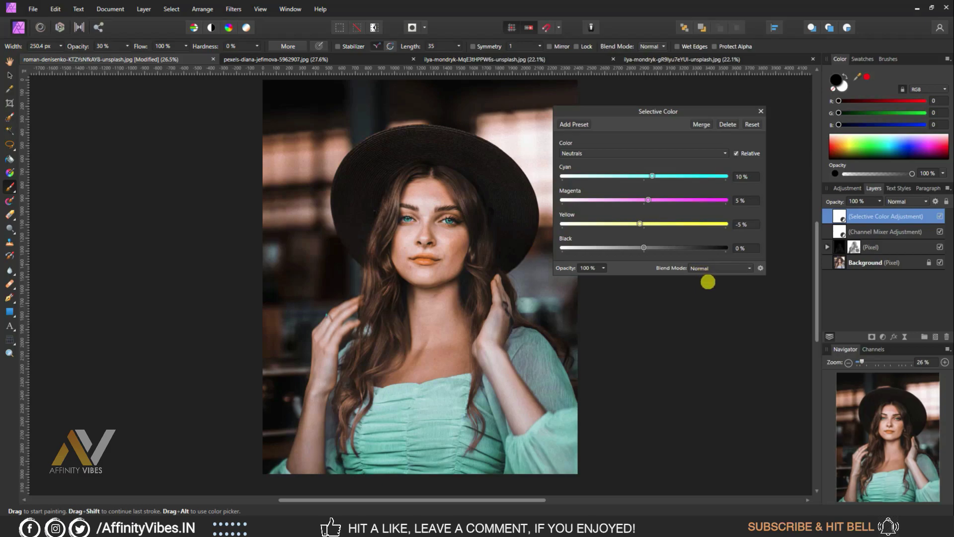
Step: For the Neutrals, set Black to 10 % and Yellow to -10 %
{"action": "left_click_drag", "start_coordinate": [644, 248], "coordinate": [648, 248]}
{"action": "left_click", "coordinate": [743, 247]}
{"action": "type", "text": "10"}
{"action": "key", "text": "Return"}
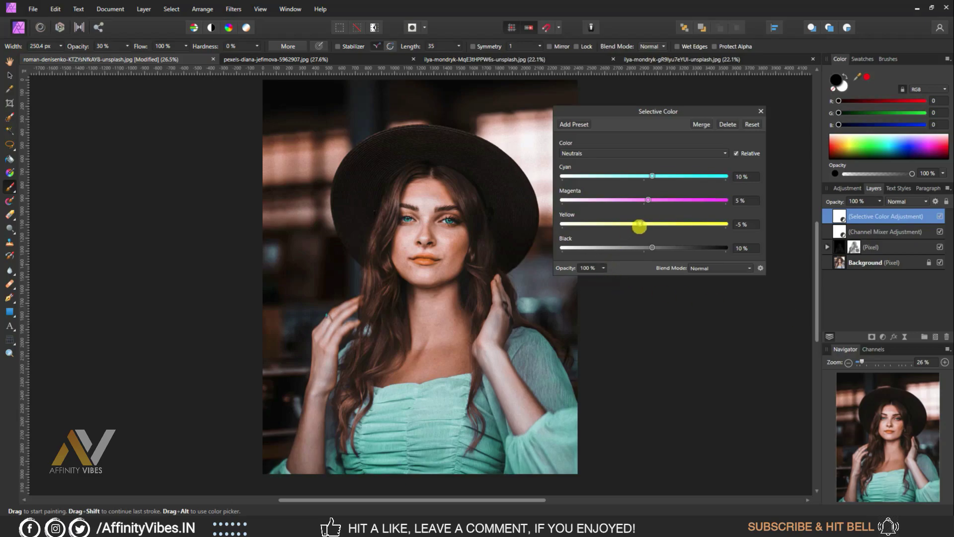
{"action": "mouse_move", "coordinate": [640, 223]}
{"action": "left_mouse_down"}
{"action": "mouse_move", "coordinate": [657, 223]}
{"action": "mouse_move", "coordinate": [635, 221]}
{"action": "left_mouse_up"}
{"action": "left_click", "coordinate": [745, 224]}
{"action": "type", "text": "-10"}
{"action": "key", "text": "Return"}
Step: For the Blacks in Selective Color, set Cyan to -10 % and Magenta to 0 %
{"action": "left_click", "coordinate": [632, 150]}
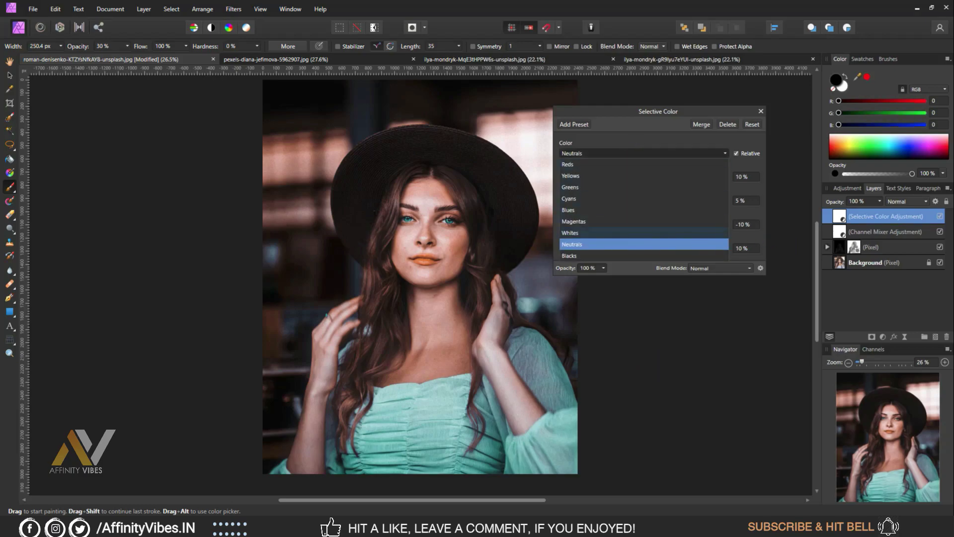
{"action": "left_click", "coordinate": [586, 254]}
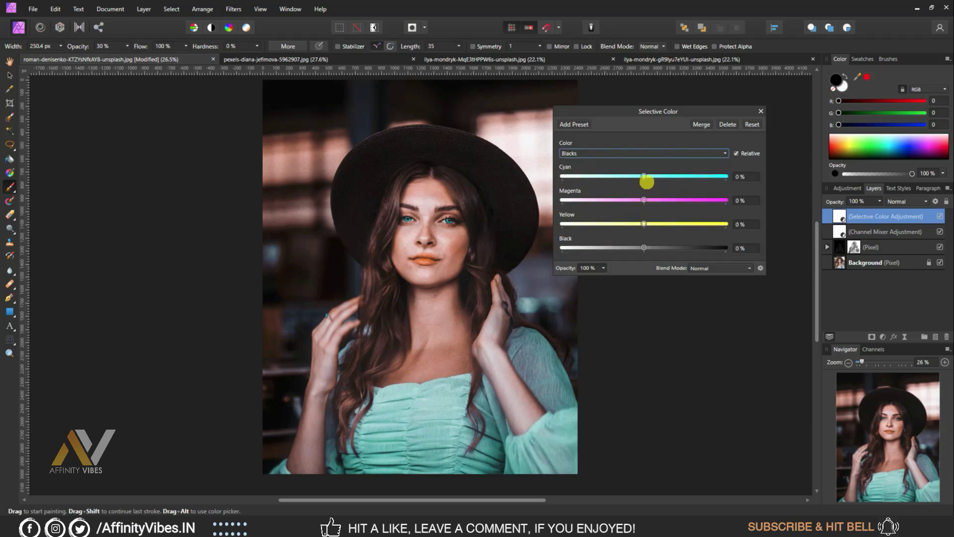
{"action": "left_click_drag", "start_coordinate": [644, 177], "coordinate": [636, 177]}
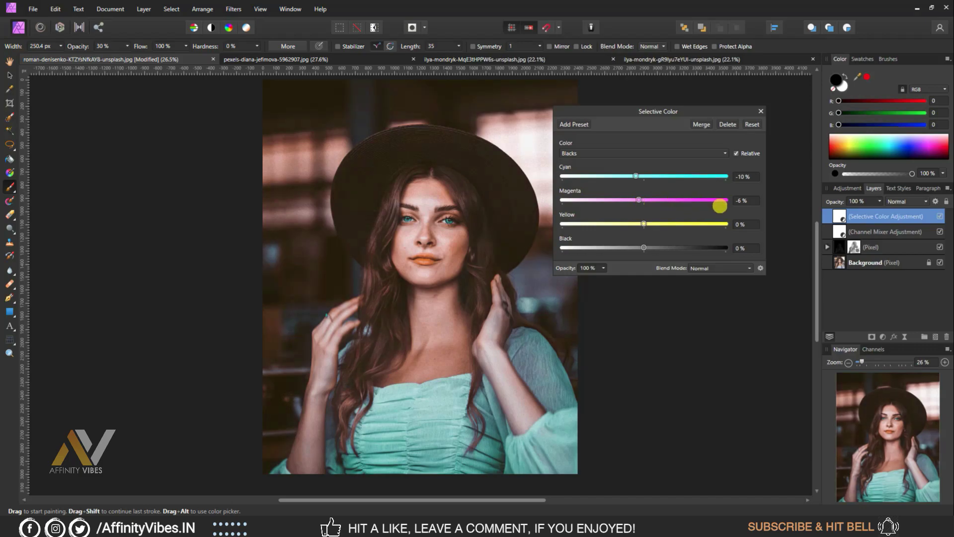
{"action": "left_click", "coordinate": [741, 201]}
{"action": "type", "text": "0"}
{"action": "key", "text": "Return"}
Step: For the Blacks, set Yellow and Black to -5 %, raise Magenta slightly and close the Selective Color dialog
{"action": "left_click_drag", "start_coordinate": [643, 224], "coordinate": [641, 224]}
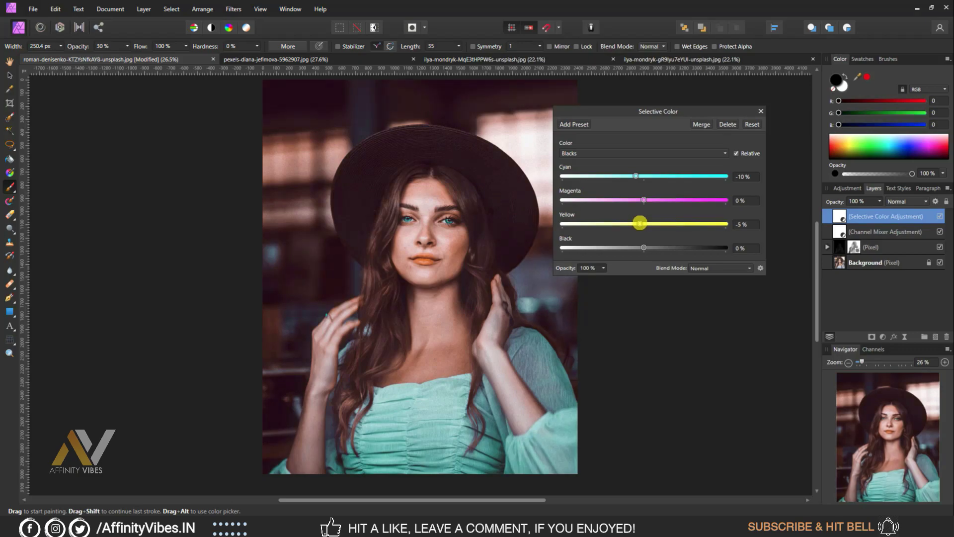
{"action": "left_click_drag", "start_coordinate": [643, 248], "coordinate": [640, 248]}
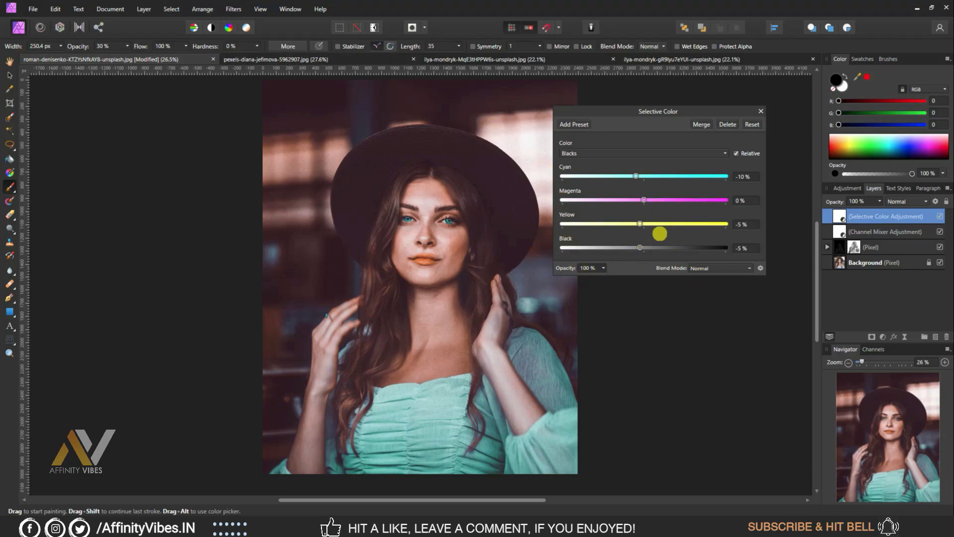
{"action": "left_click_drag", "start_coordinate": [643, 200], "coordinate": [646, 199]}
{"action": "left_click", "coordinate": [759, 111]}
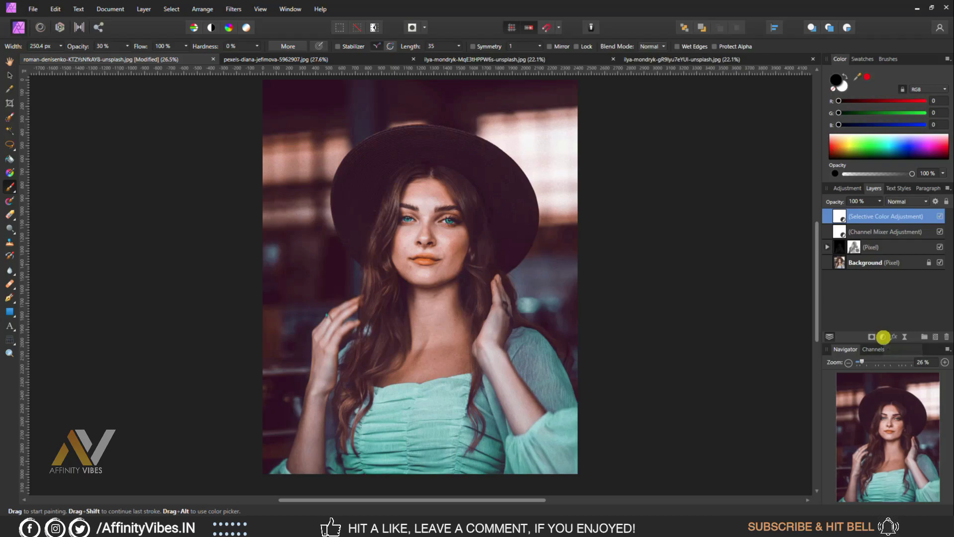
Step: Add an HSL adjustment layer above the Selective Color adjustment and move its dialog lower
{"action": "left_click", "coordinate": [882, 336]}
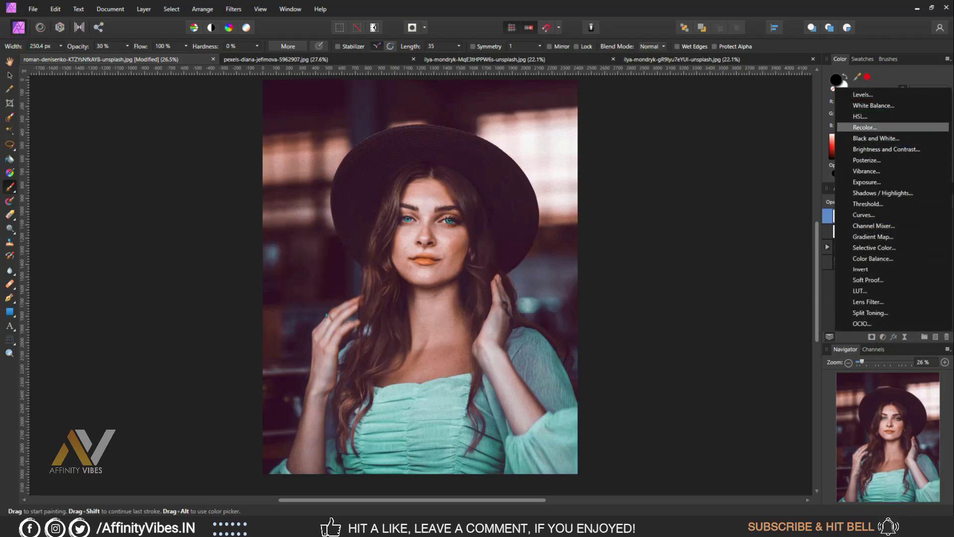
{"action": "left_click", "coordinate": [860, 116]}
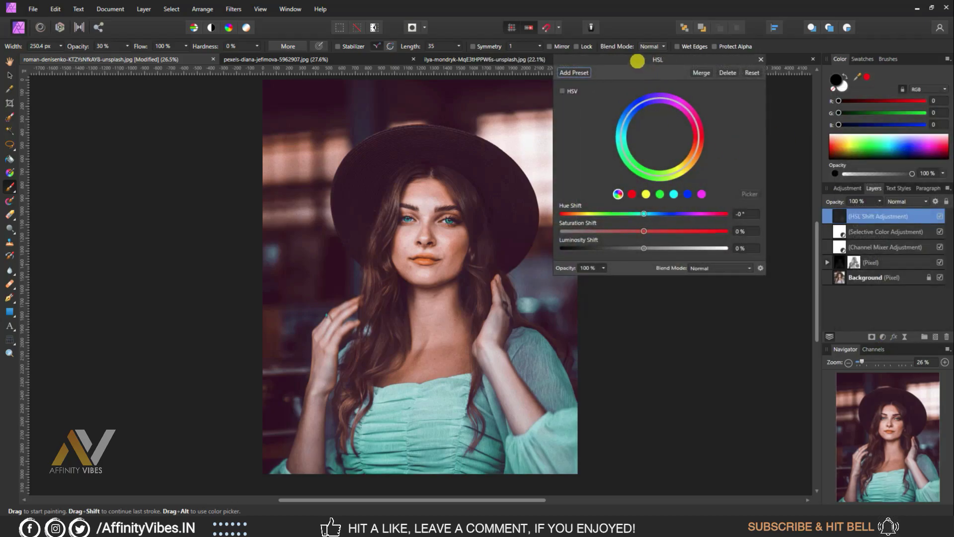
{"action": "left_click_drag", "start_coordinate": [635, 60], "coordinate": [611, 105]}
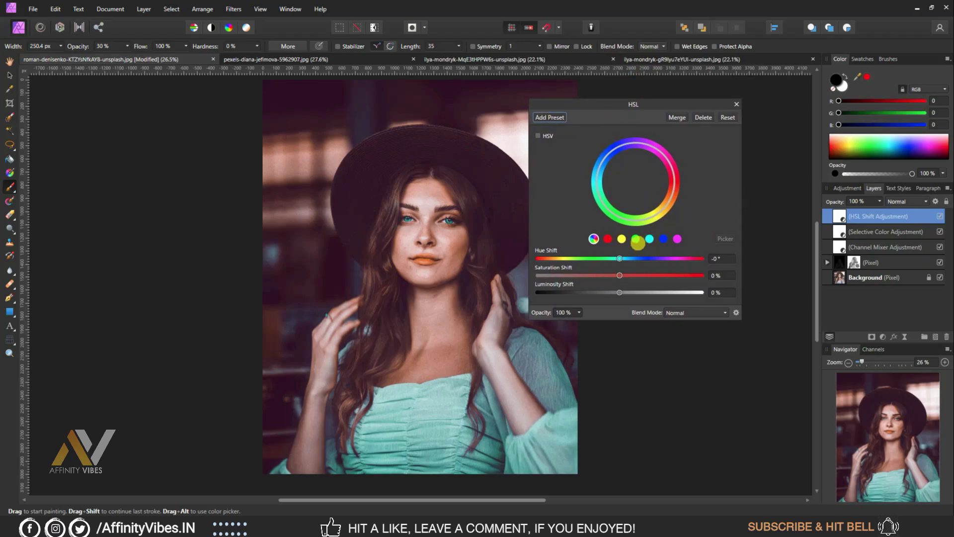
Step: In HSL, set Saturation Shift to -50 % for cyans and -10 % for both yellows and blues, and compare the image with and without the adjustment
{"action": "left_click", "coordinate": [649, 239]}
{"action": "left_click_drag", "start_coordinate": [620, 275], "coordinate": [584, 272]}
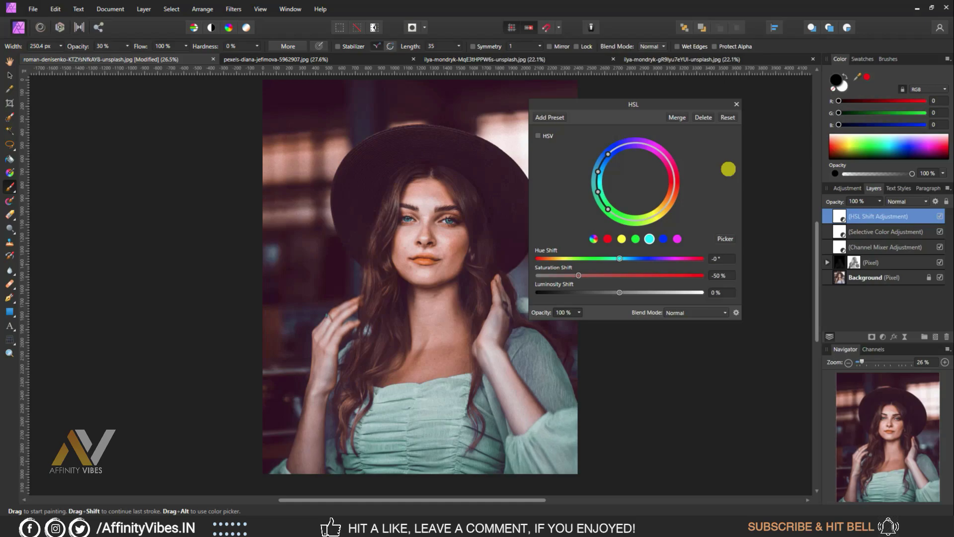
{"action": "left_click", "coordinate": [621, 239]}
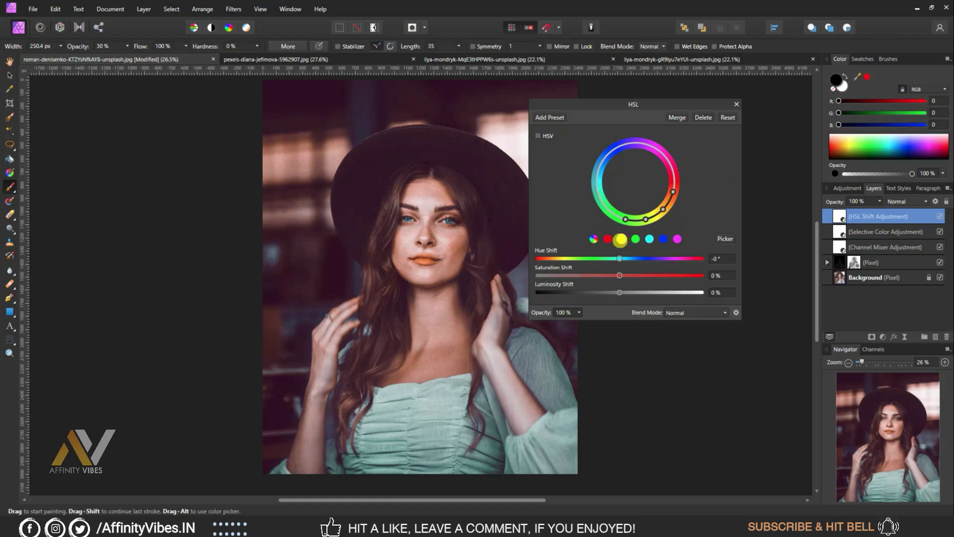
{"action": "mouse_move", "coordinate": [618, 275]}
{"action": "left_mouse_down"}
{"action": "mouse_move", "coordinate": [530, 274]}
{"action": "mouse_move", "coordinate": [608, 275]}
{"action": "left_mouse_up"}
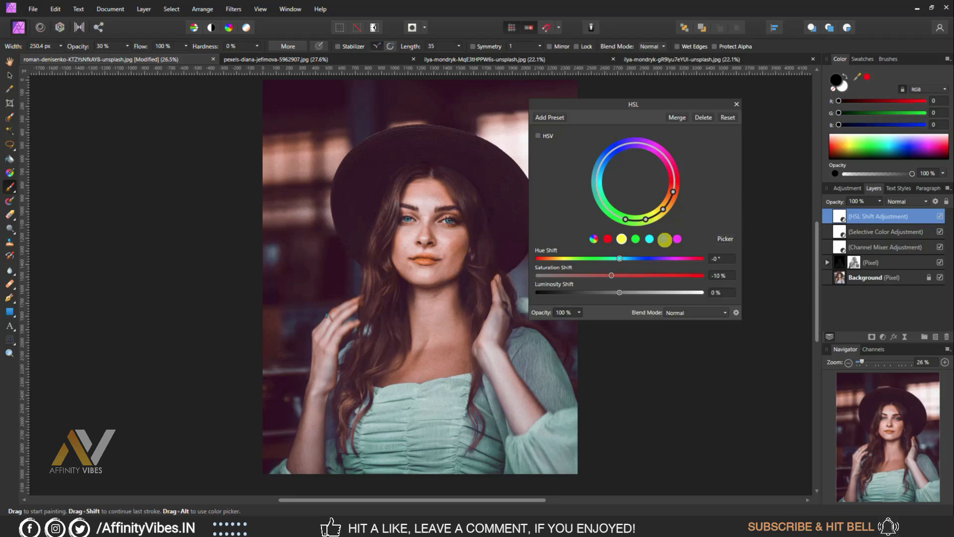
{"action": "left_click", "coordinate": [664, 239]}
{"action": "mouse_move", "coordinate": [619, 276]}
{"action": "left_mouse_down"}
{"action": "mouse_move", "coordinate": [540, 273]}
{"action": "mouse_move", "coordinate": [610, 271]}
{"action": "left_mouse_up"}
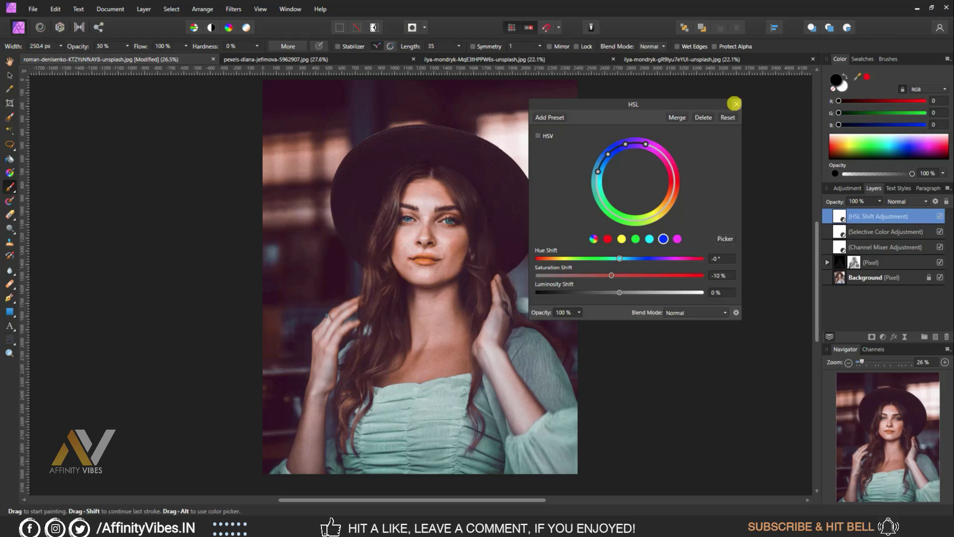
{"action": "left_click", "coordinate": [735, 104]}
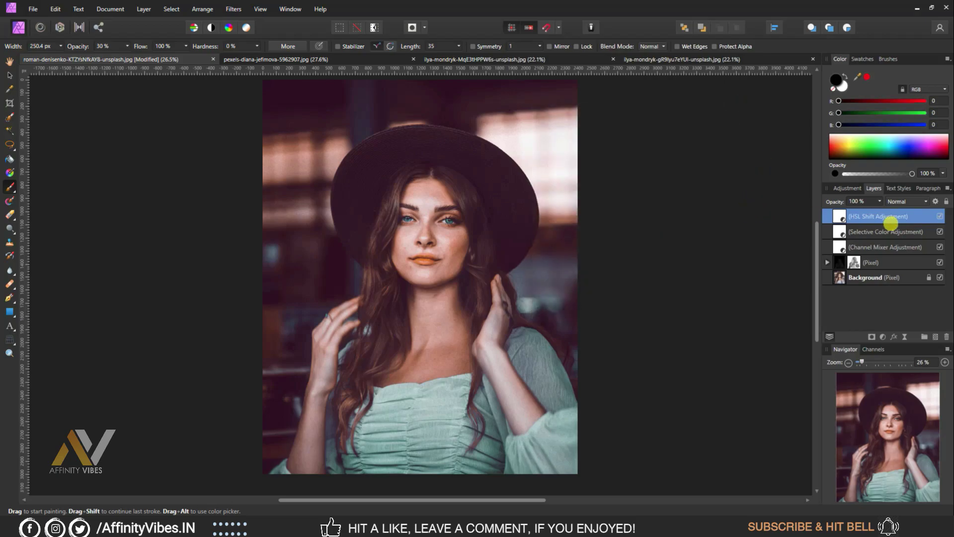
{"action": "left_click", "coordinate": [941, 217]}
{"action": "left_click", "coordinate": [940, 217]}
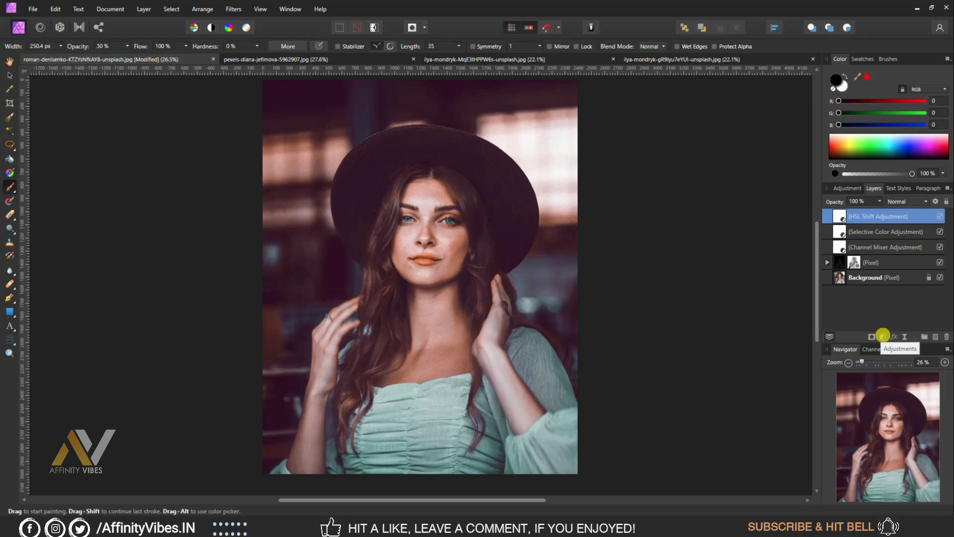
Step: Add a Curves adjustment layer above the HSL adjustment, reposition its dialog and switch the curve to the Red channel
{"action": "left_click", "coordinate": [883, 336]}
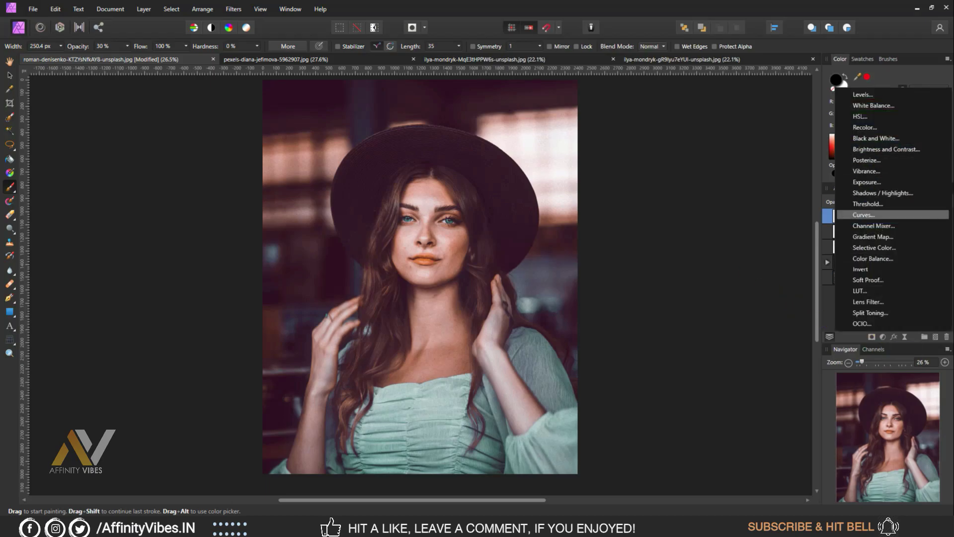
{"action": "left_click", "coordinate": [864, 215]}
{"action": "left_click_drag", "start_coordinate": [609, 70], "coordinate": [630, 79]}
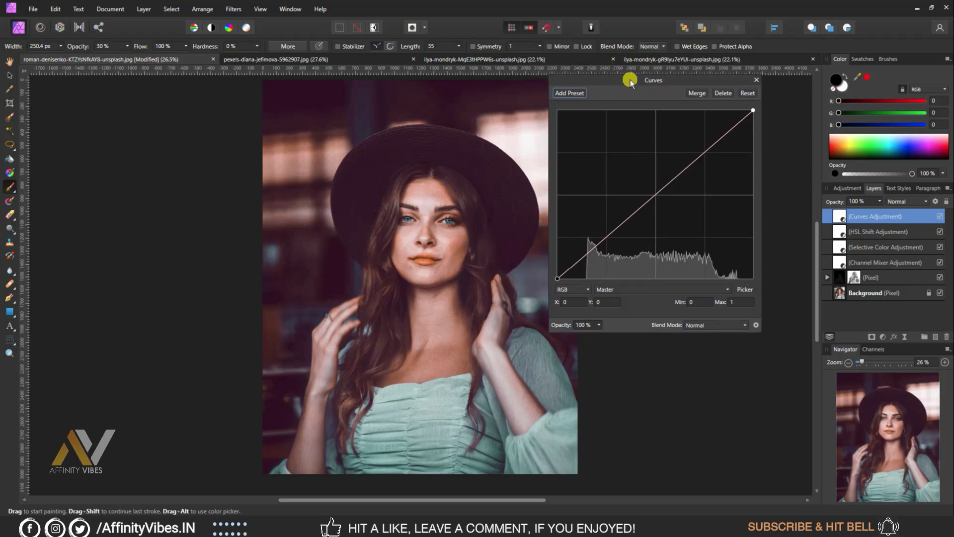
{"action": "left_click", "coordinate": [652, 287]}
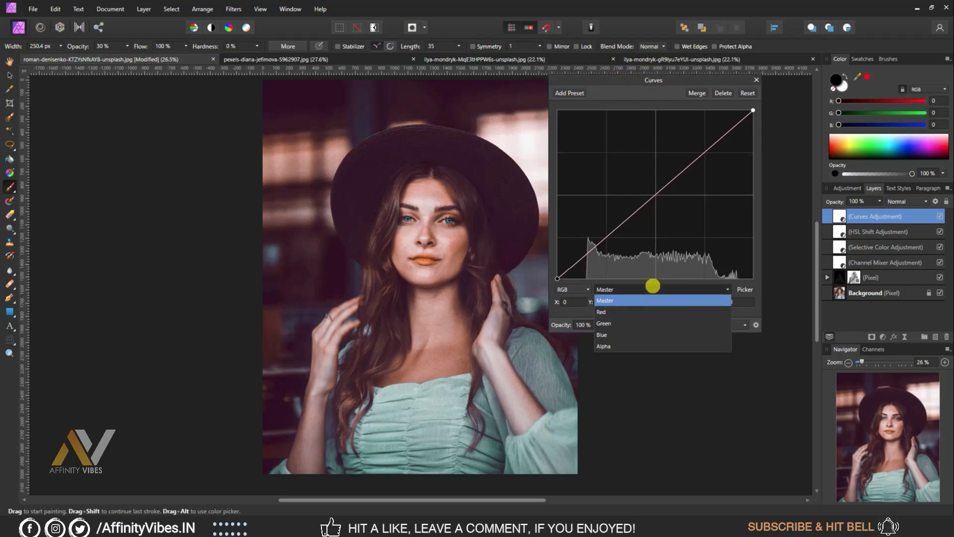
{"action": "left_click", "coordinate": [604, 311]}
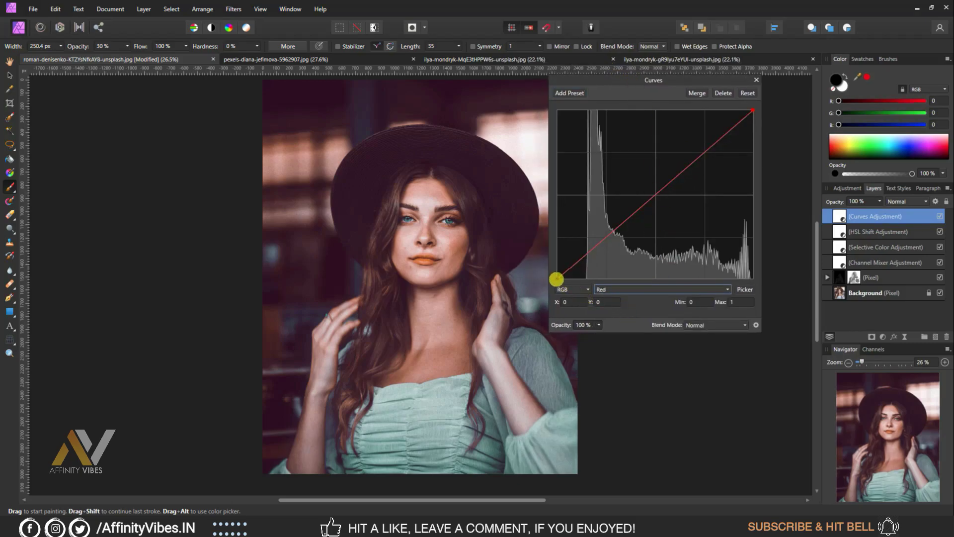
Step: Raise the Red curve's black point to about 0.028 and lower its white point to about 0.912, closing the Curves dialog
{"action": "left_click_drag", "start_coordinate": [556, 278], "coordinate": [587, 260]}
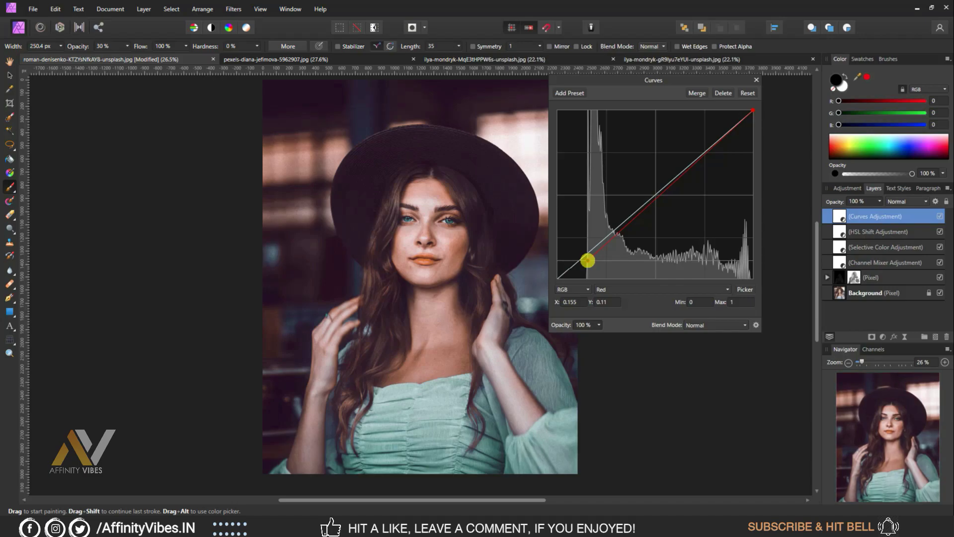
{"action": "left_click_drag", "start_coordinate": [588, 259], "coordinate": [556, 273]}
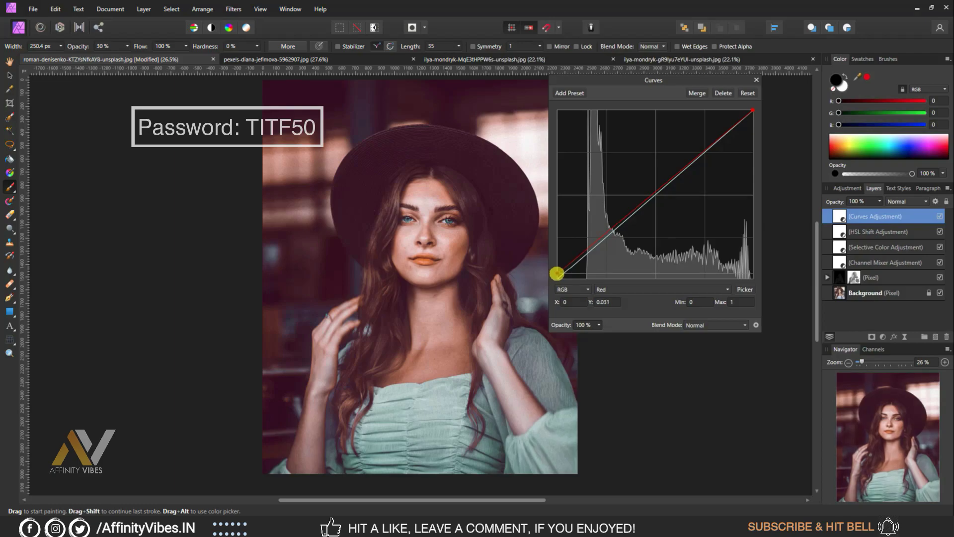
{"action": "left_click", "coordinate": [753, 110]}
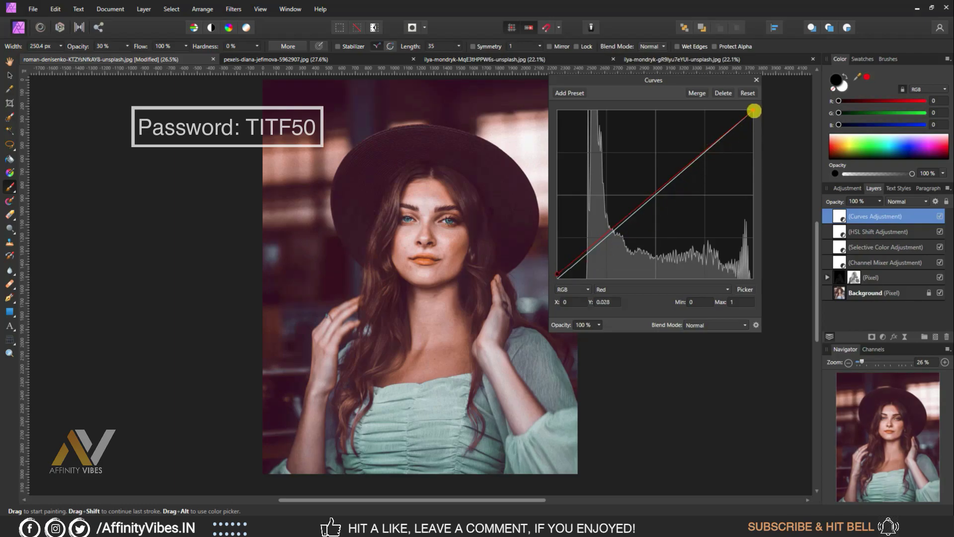
{"action": "left_click_drag", "start_coordinate": [753, 110], "coordinate": [753, 126]}
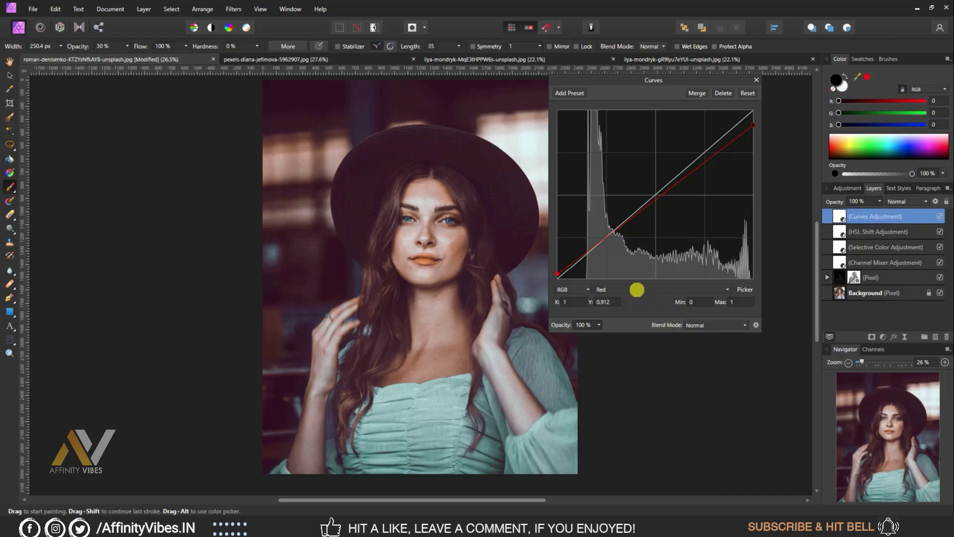
{"action": "left_click", "coordinate": [637, 289]}
{"action": "left_click", "coordinate": [637, 289]}
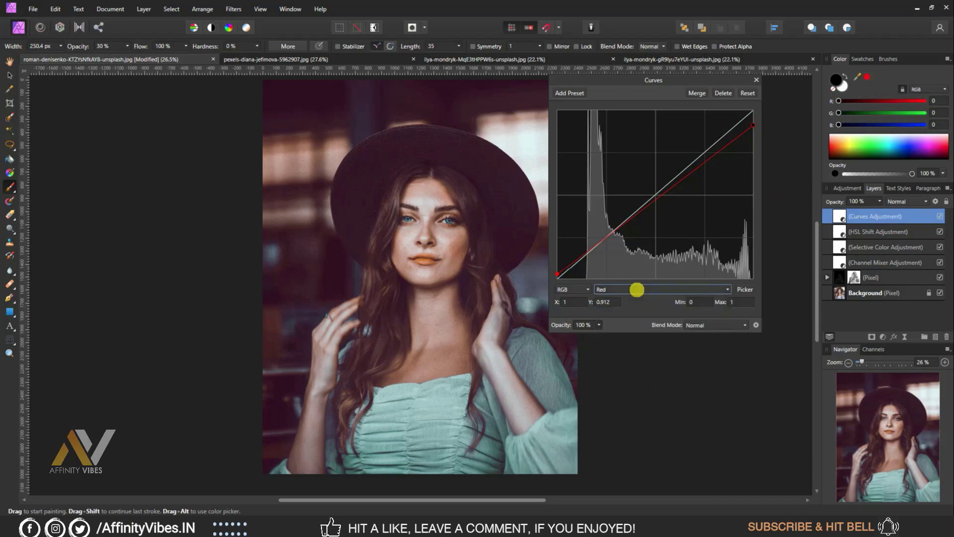
{"action": "left_click", "coordinate": [756, 80]}
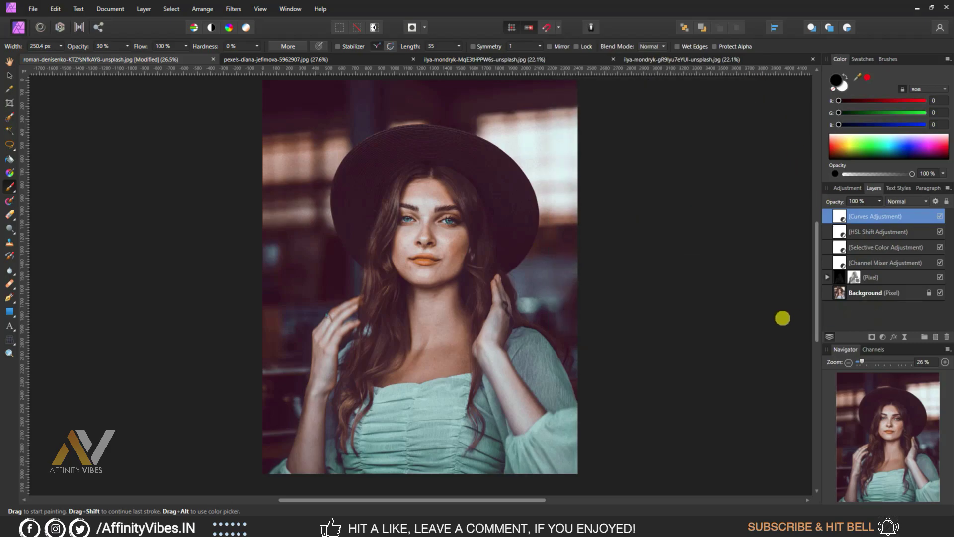
Step: Select the Curves, HSL, Selective Color and Channel Mixer layers and export a .cube LUT titled Pro Grade into the Affinity Vibes (LUTS) folder
{"action": "left_click", "coordinate": [869, 263], "text": "shift"}
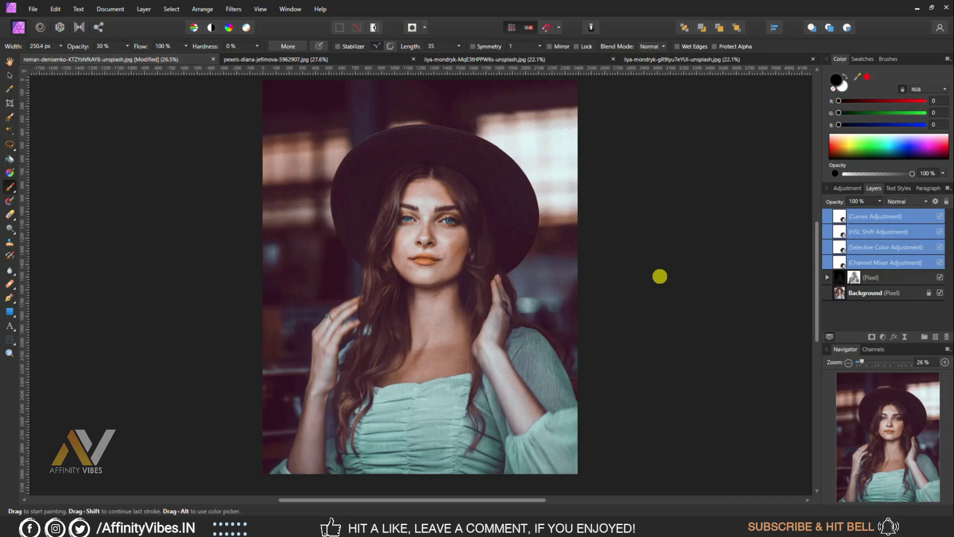
{"action": "left_click", "coordinate": [32, 9]}
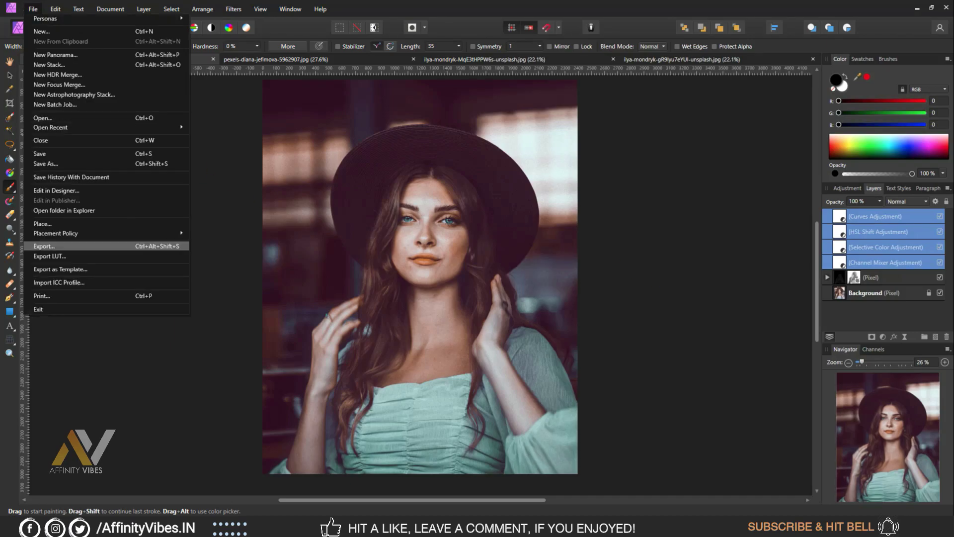
{"action": "left_click", "coordinate": [91, 254]}
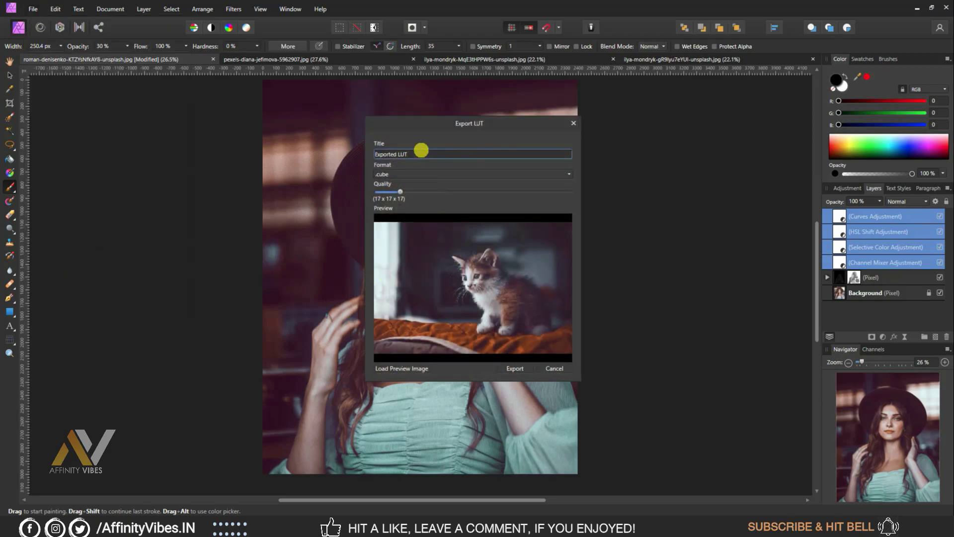
{"action": "triple_click", "coordinate": [421, 150]}
{"action": "type", "text": "Pro"}
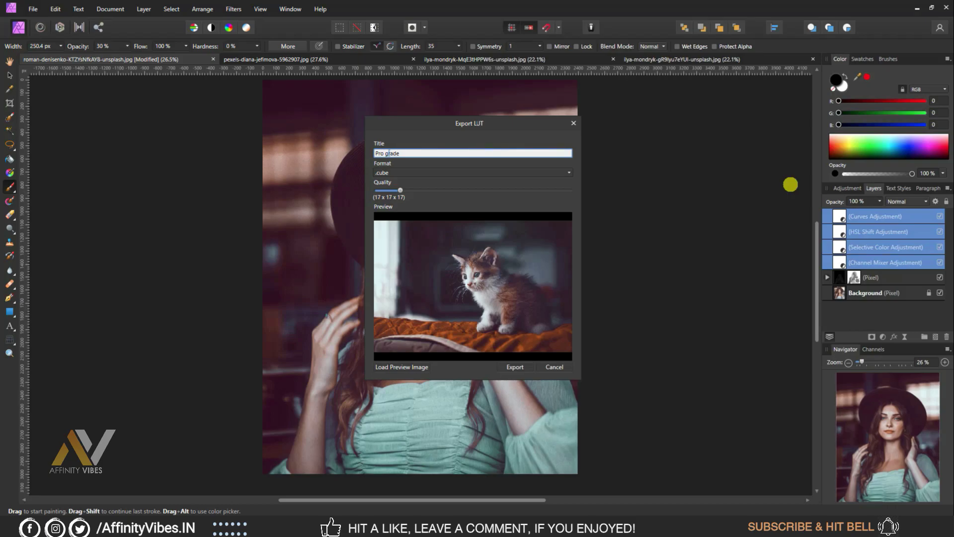
{"action": "type", "text": " Grade"}
{"action": "left_click", "coordinate": [514, 367]}
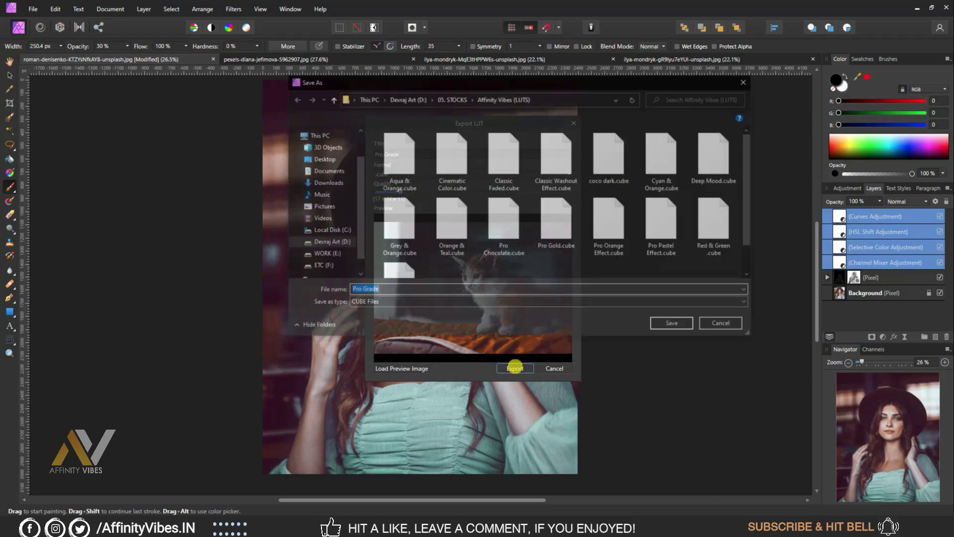
{"action": "left_click", "coordinate": [672, 323]}
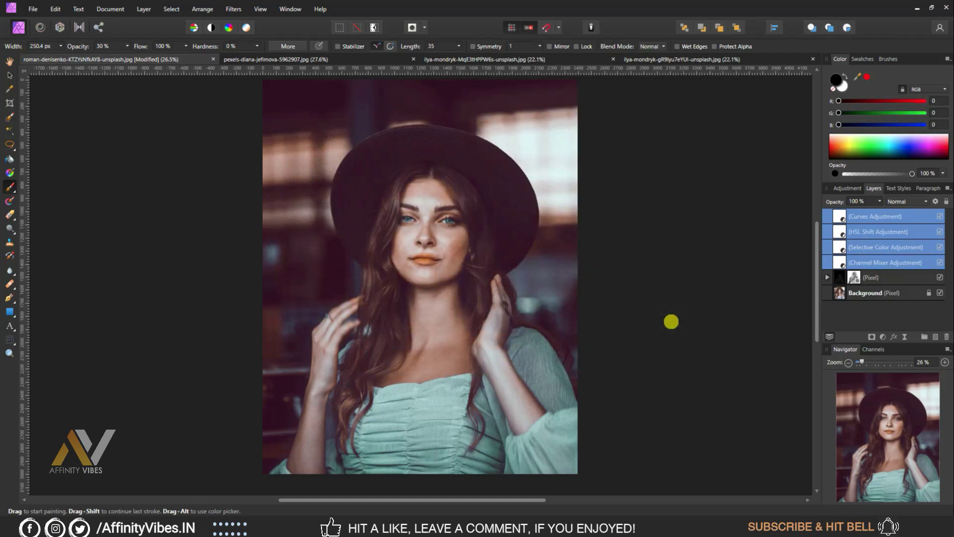
Step: Switch to the white-blouse portrait and import Pro Grade.cube from the Affinity Vibes (LUTS) folder into the Default LUT category
{"action": "left_click", "coordinate": [311, 59]}
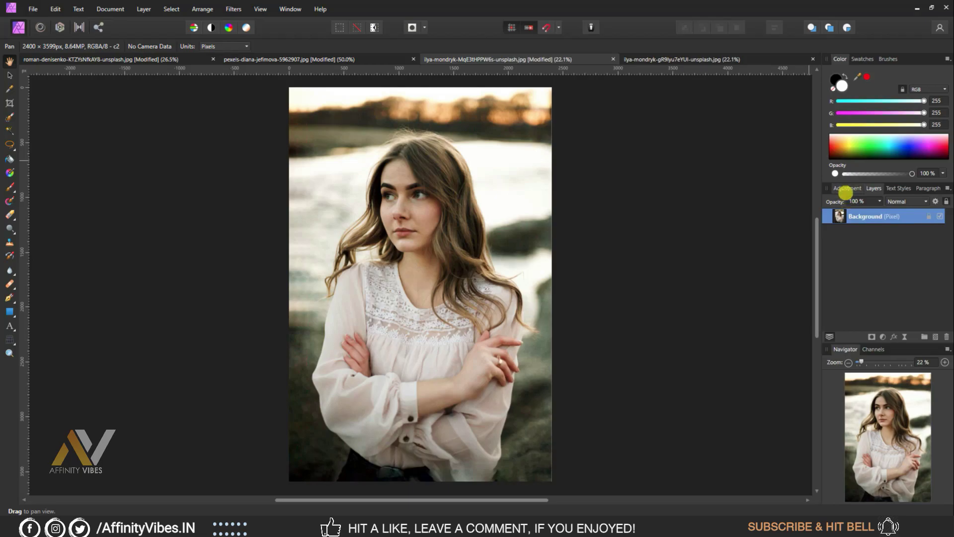
{"action": "left_click", "coordinate": [847, 188]}
{"action": "scroll", "coordinate": [917, 246], "scroll_direction": "up", "scroll_amount": 5}
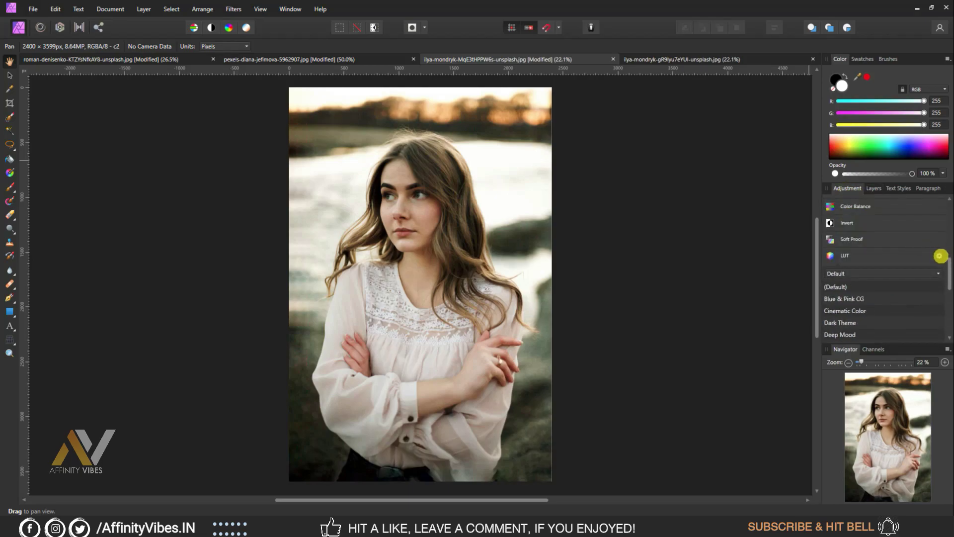
{"action": "left_click", "coordinate": [939, 255]}
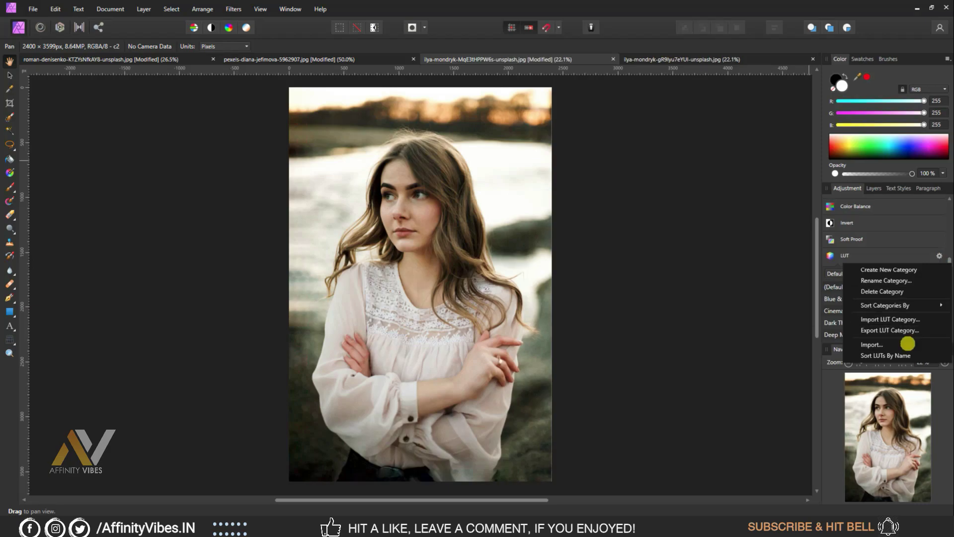
{"action": "left_click", "coordinate": [907, 343]}
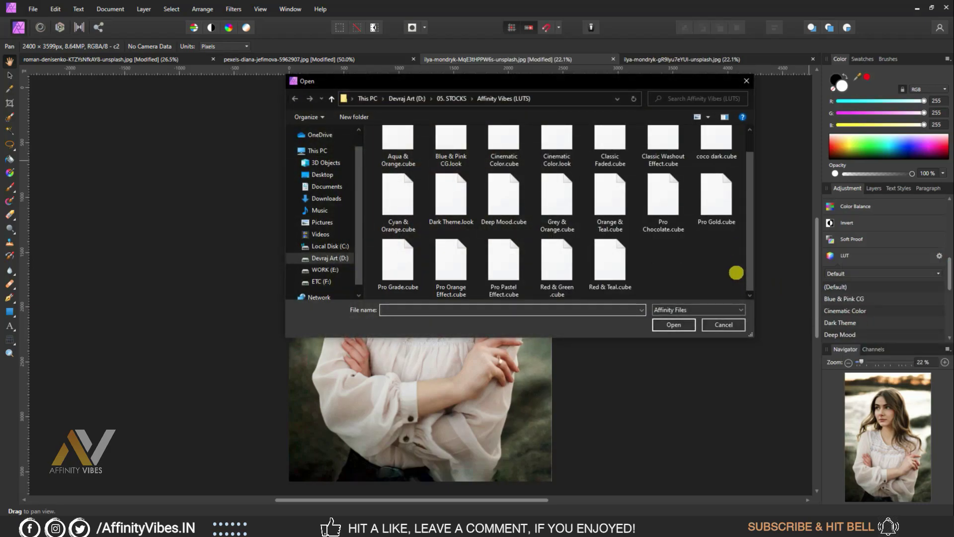
{"action": "left_click", "coordinate": [399, 263]}
{"action": "left_click", "coordinate": [675, 325]}
Step: Apply the Pro Grade LUT preset to the white-blouse portrait and close its settings dialog
{"action": "scroll", "coordinate": [897, 277], "scroll_direction": "down", "scroll_amount": 2}
{"action": "scroll", "coordinate": [898, 278], "scroll_direction": "down", "scroll_amount": 2}
{"action": "left_click", "coordinate": [845, 298]}
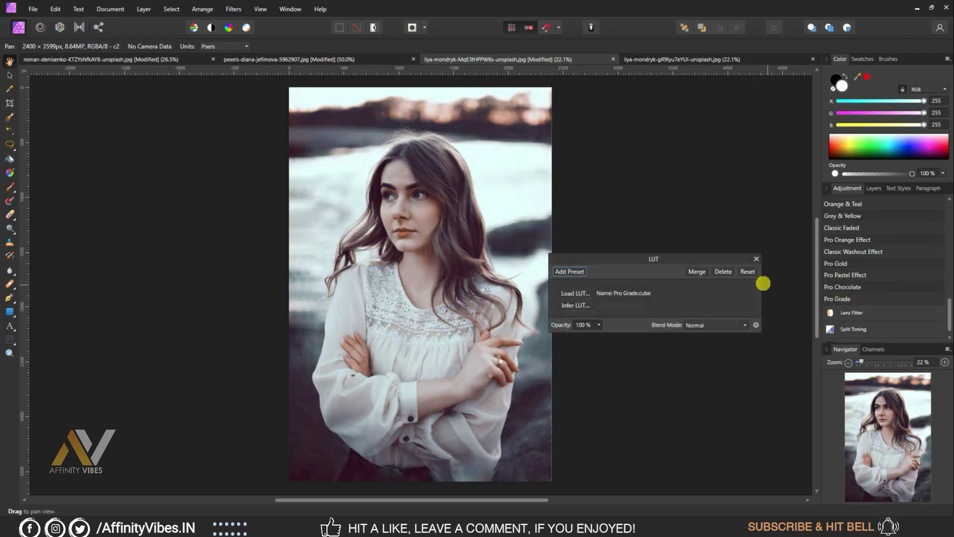
{"action": "left_click", "coordinate": [756, 258]}
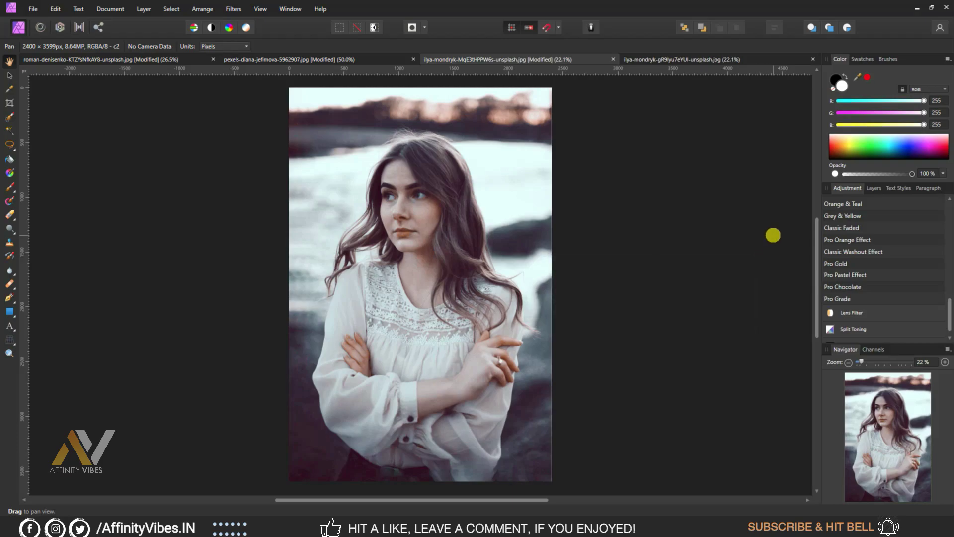
{"action": "key", "text": "ctrl+plus"}
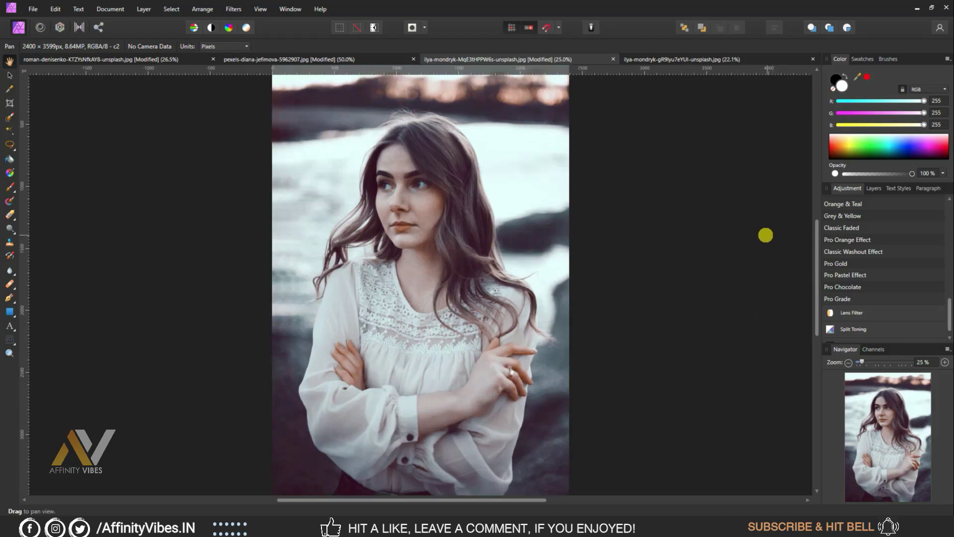
Step: Apply the Pro Grade LUT preset to the photo of the woman in the "Be kind to yourself" sweatshirt and close its dialog
{"action": "left_click", "coordinate": [655, 60]}
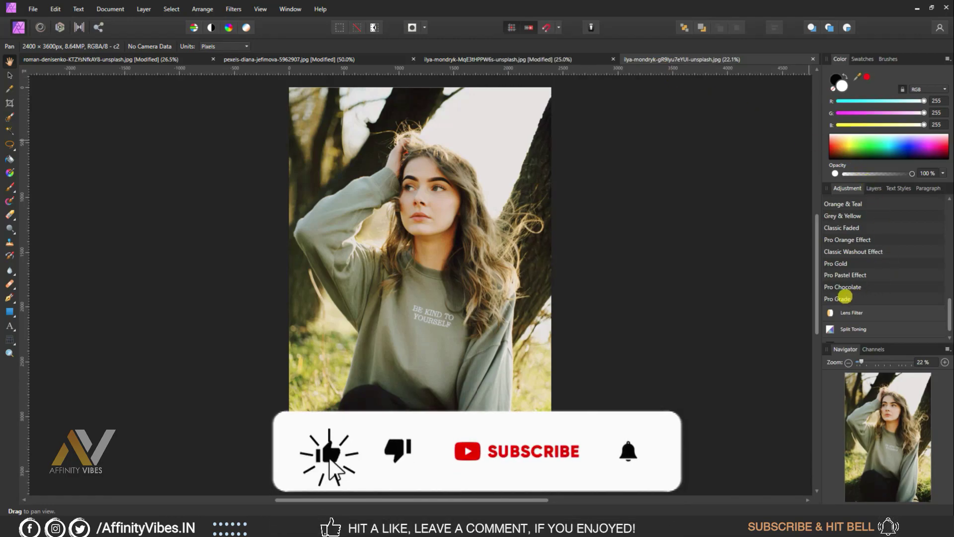
{"action": "left_click", "coordinate": [847, 298]}
{"action": "left_click", "coordinate": [756, 258]}
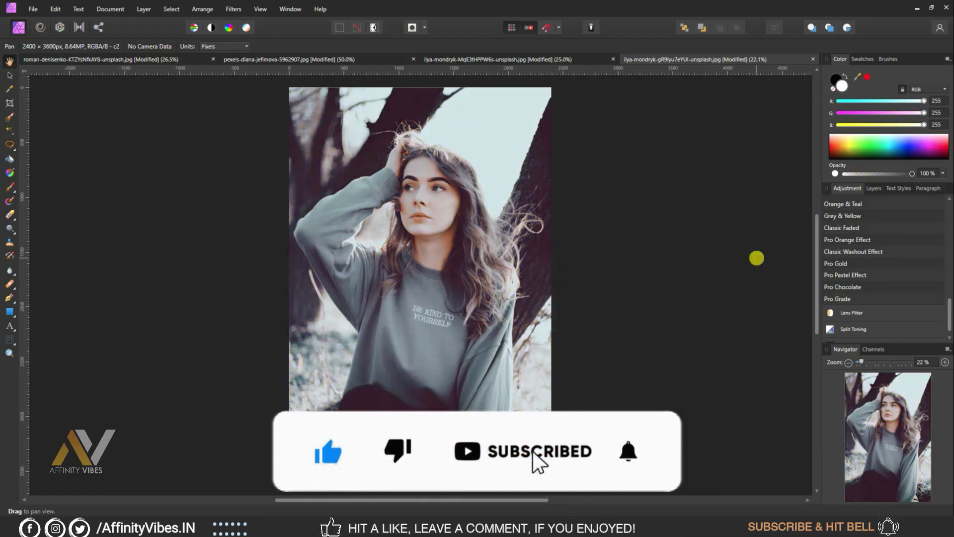
{"action": "key", "text": "ctrl+plus"}
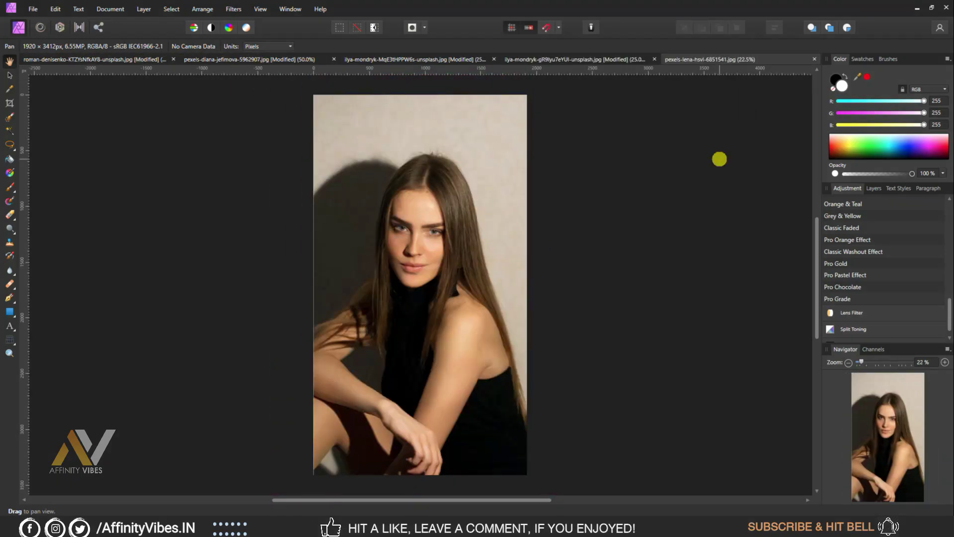
Step: Copy the LUT adjustment layer from the sweatshirt photo and paste it above the Background in the black-top portrait
{"action": "left_click", "coordinate": [875, 188]}
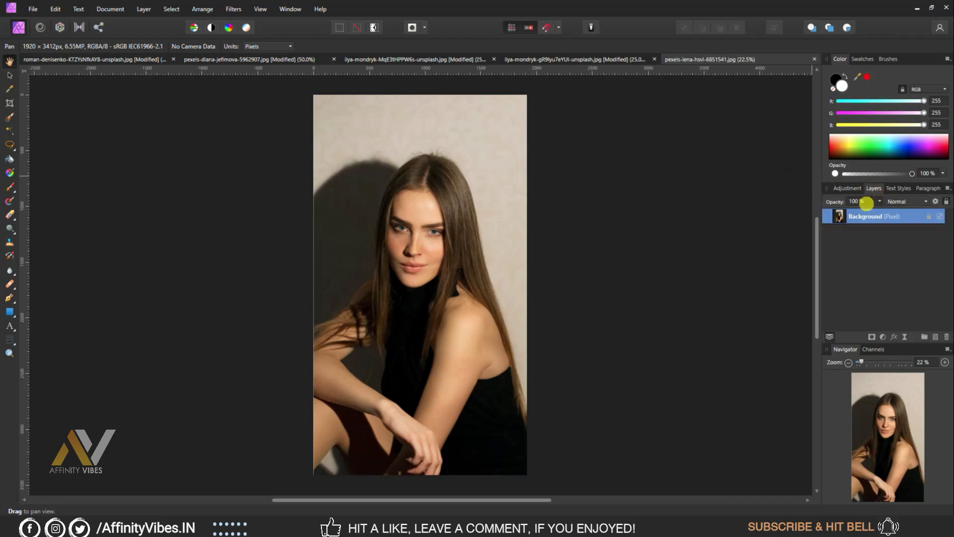
{"action": "left_click", "coordinate": [526, 66]}
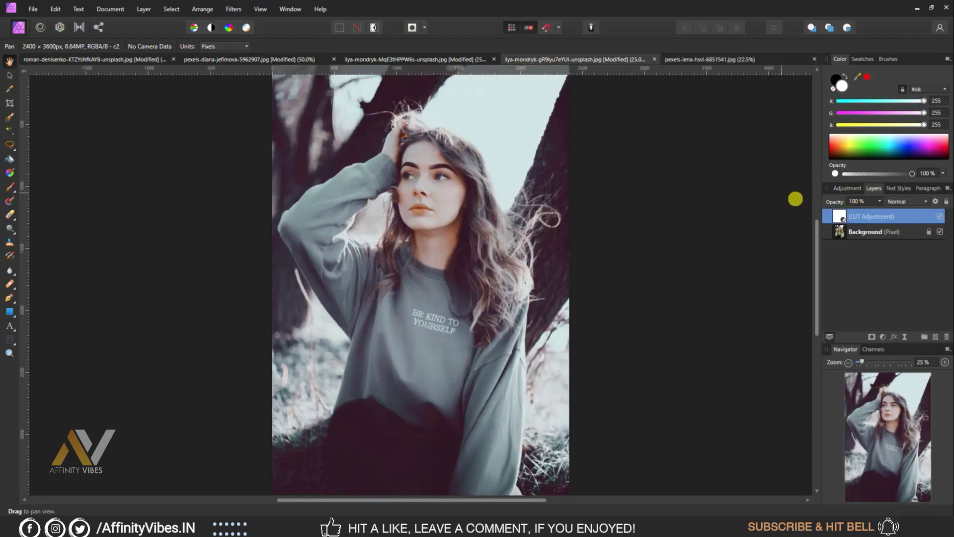
{"action": "left_click", "coordinate": [672, 60]}
{"action": "key", "text": "ctrl+v"}
{"action": "key", "text": "ctrl+plus"}
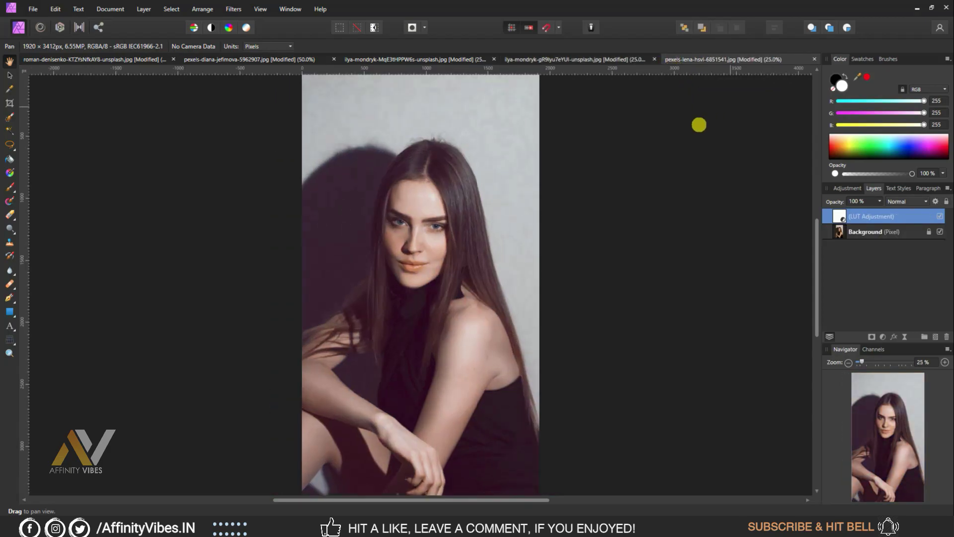
{"action": "scroll", "coordinate": [720, 192], "scroll_direction": "up", "scroll_amount": 1}
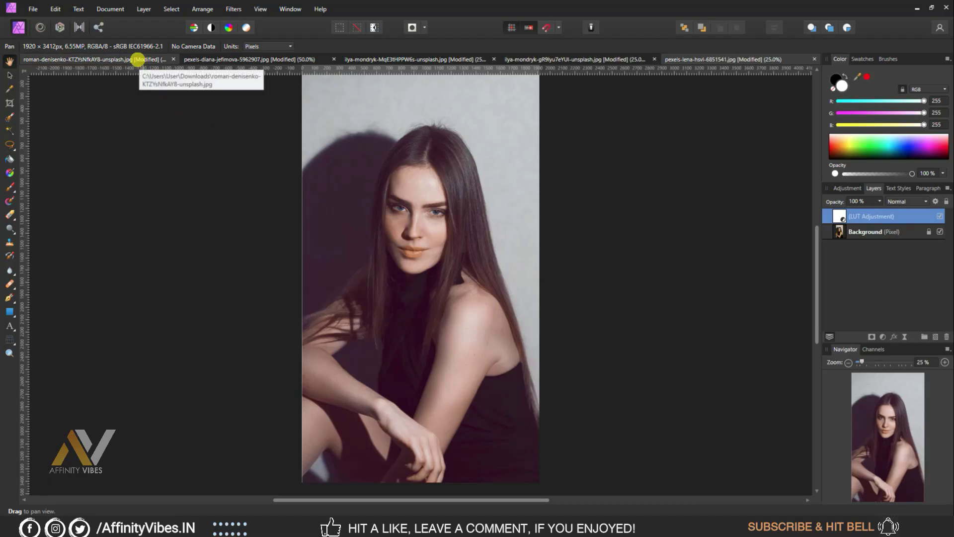
Step: In the hat portrait, group the four adjustment layers with the pixel layer below them, and undo the grouping
{"action": "left_click", "coordinate": [137, 59]}
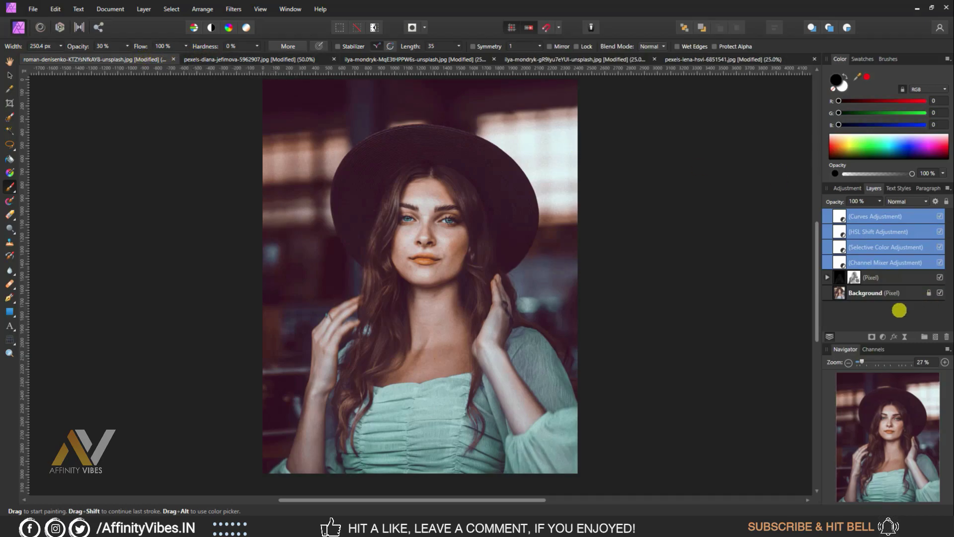
{"action": "left_click", "coordinate": [882, 277], "text": "shift"}
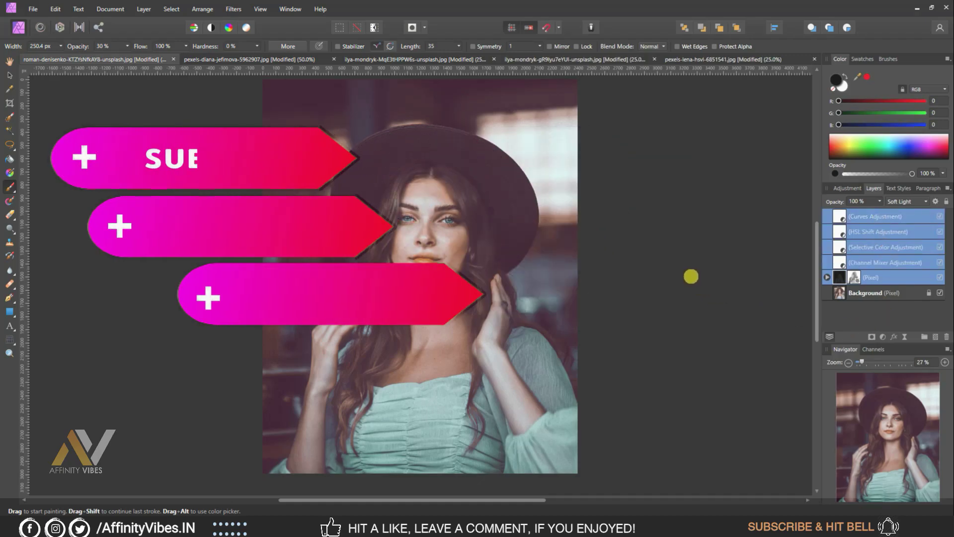
{"action": "key", "text": "ctrl+g"}
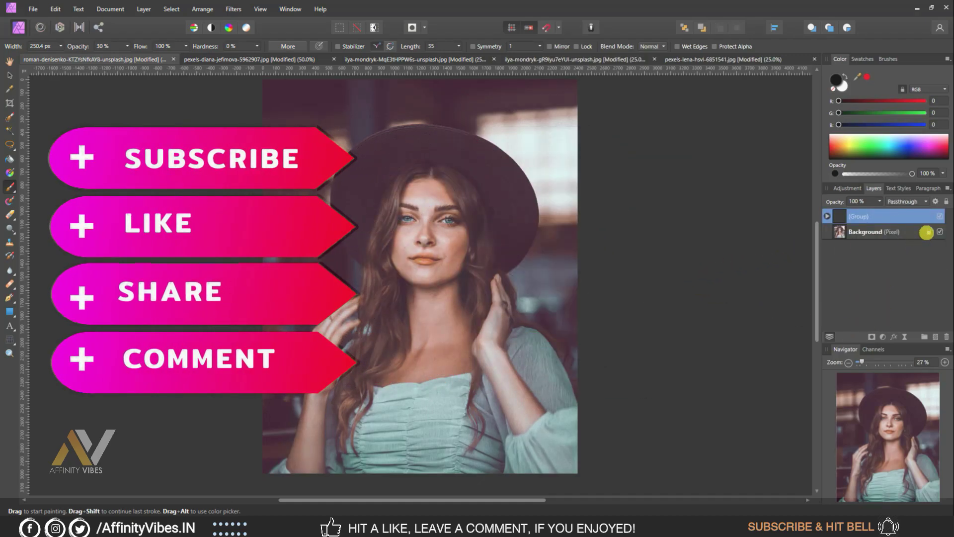
{"action": "key", "text": "ctrl+z"}
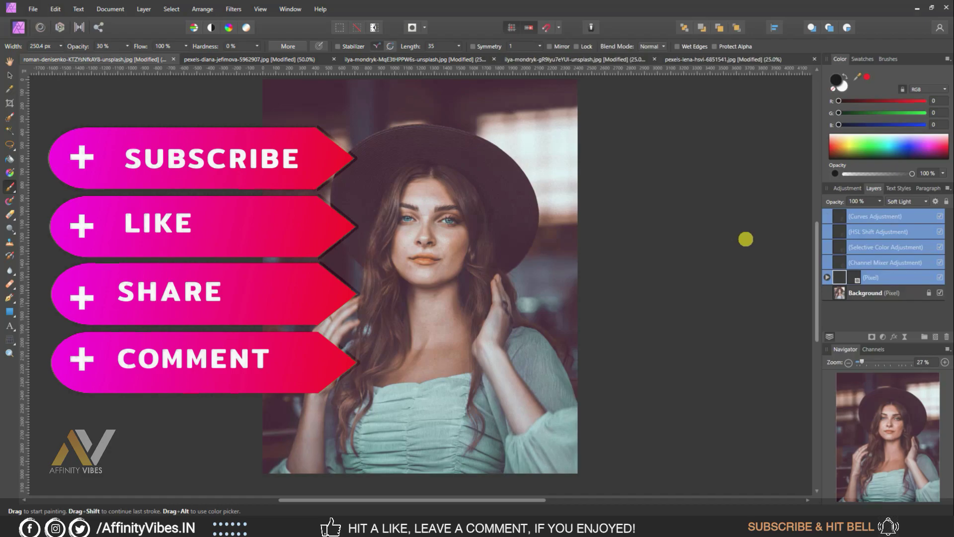
Step: Apply the Pro Grade LUT preset to the photo of the woman leaning on the wooden railing
{"action": "left_click", "coordinate": [291, 59]}
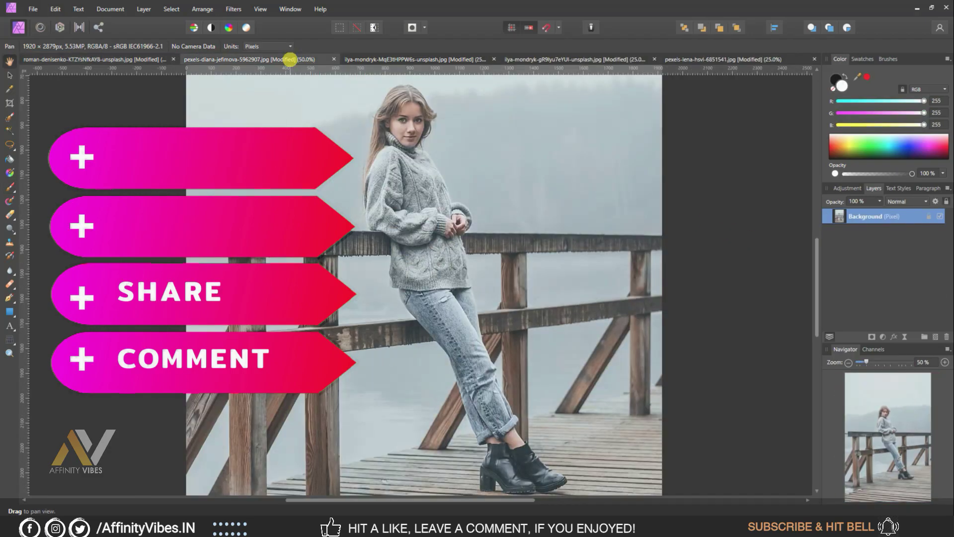
{"action": "left_click", "coordinate": [848, 188]}
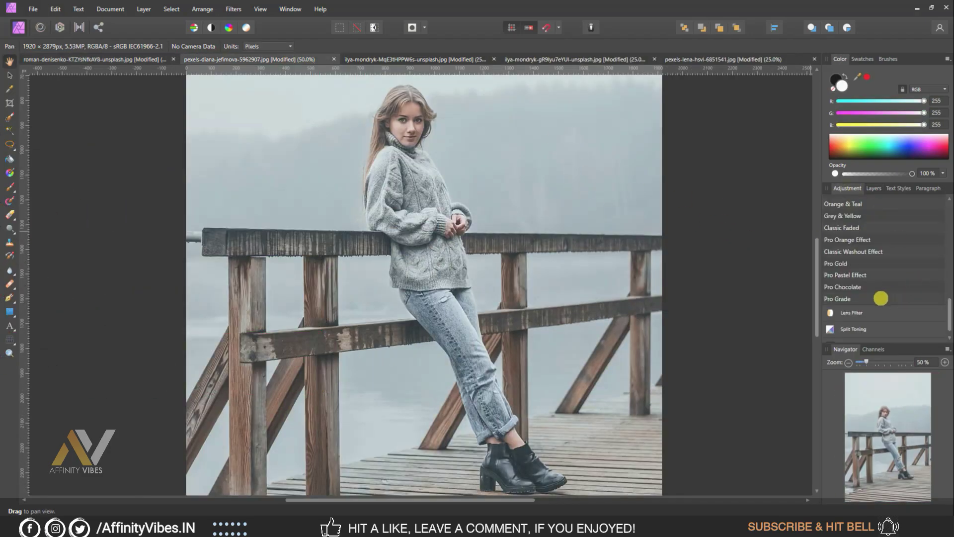
{"action": "left_click", "coordinate": [864, 288]}
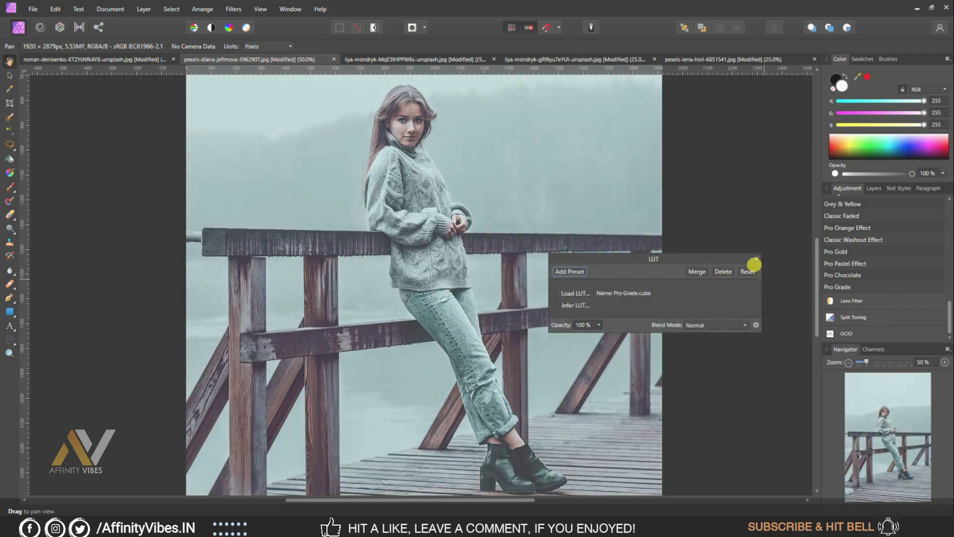